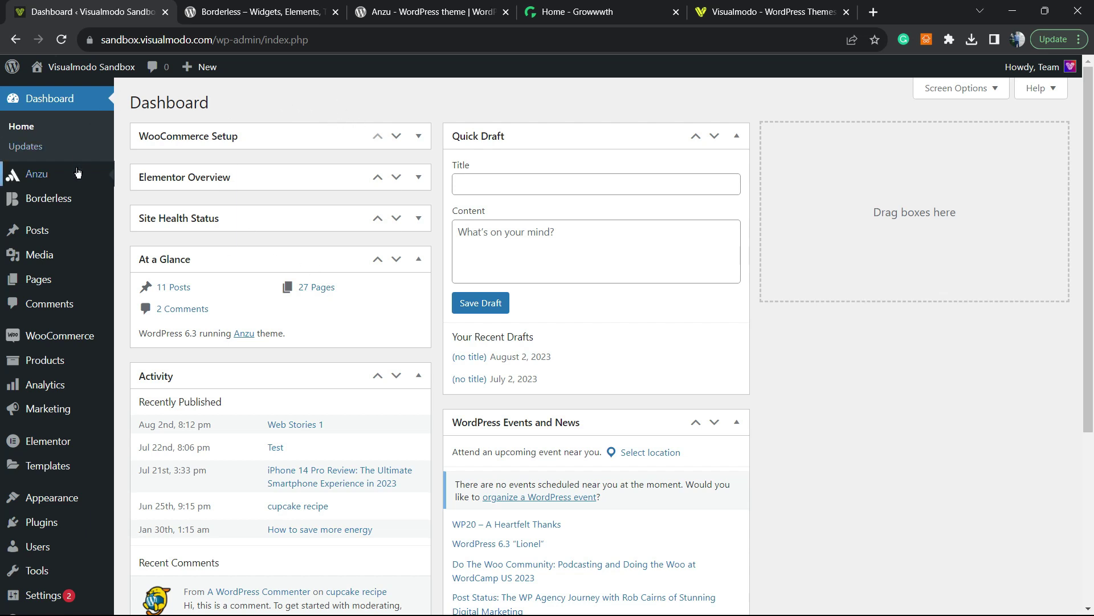
Search the plugin directory for 'wpfor', then install and activate Contact Form by WPForms.
mouse_move(49, 522)
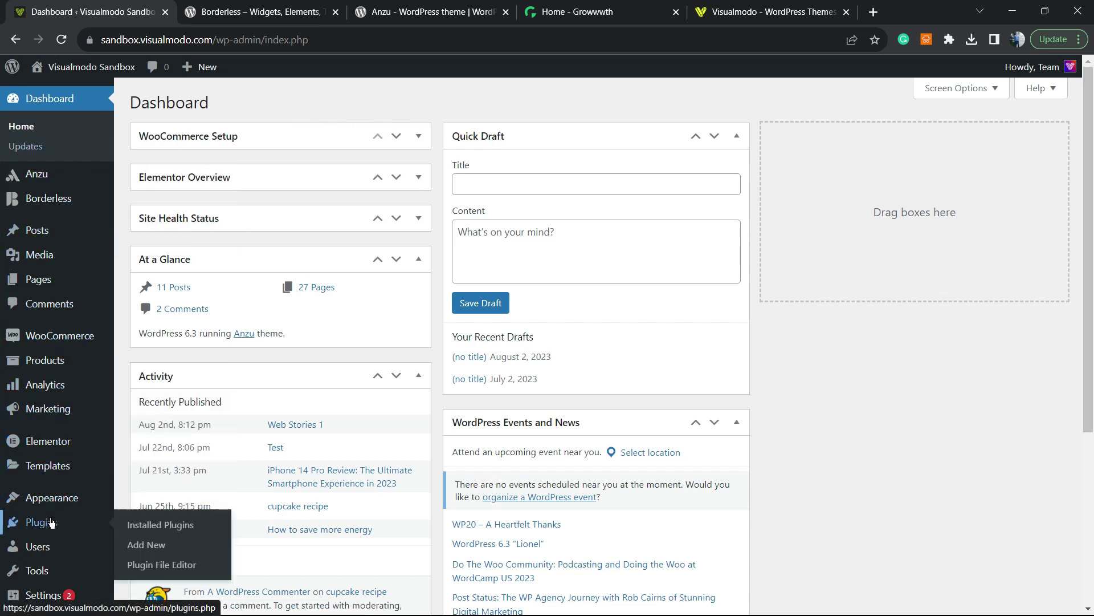
click(169, 547)
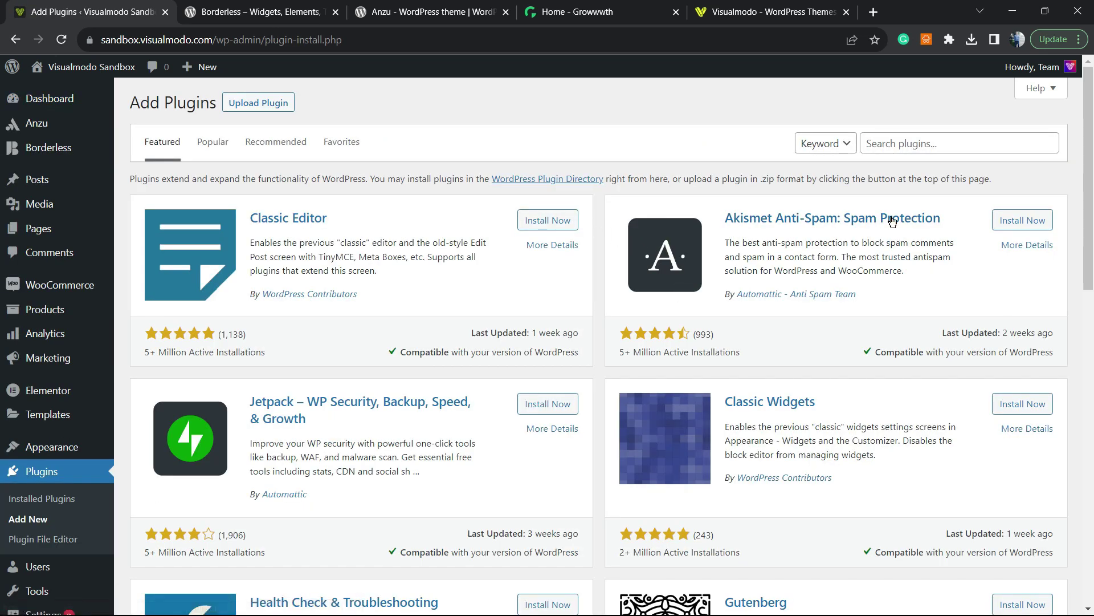
click(887, 143)
text(wpforms)
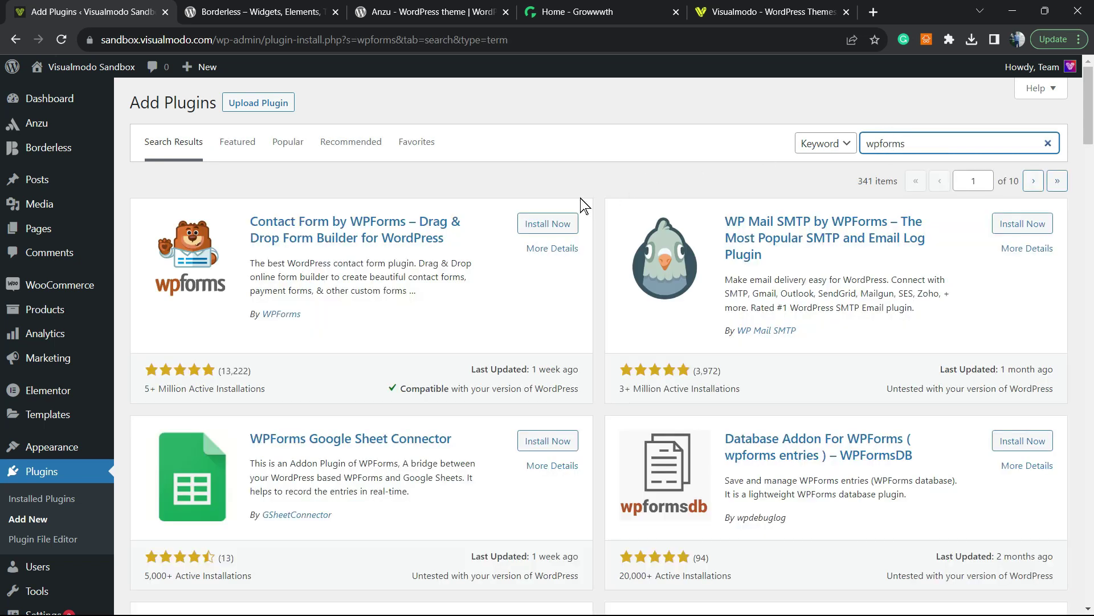
click(533, 224)
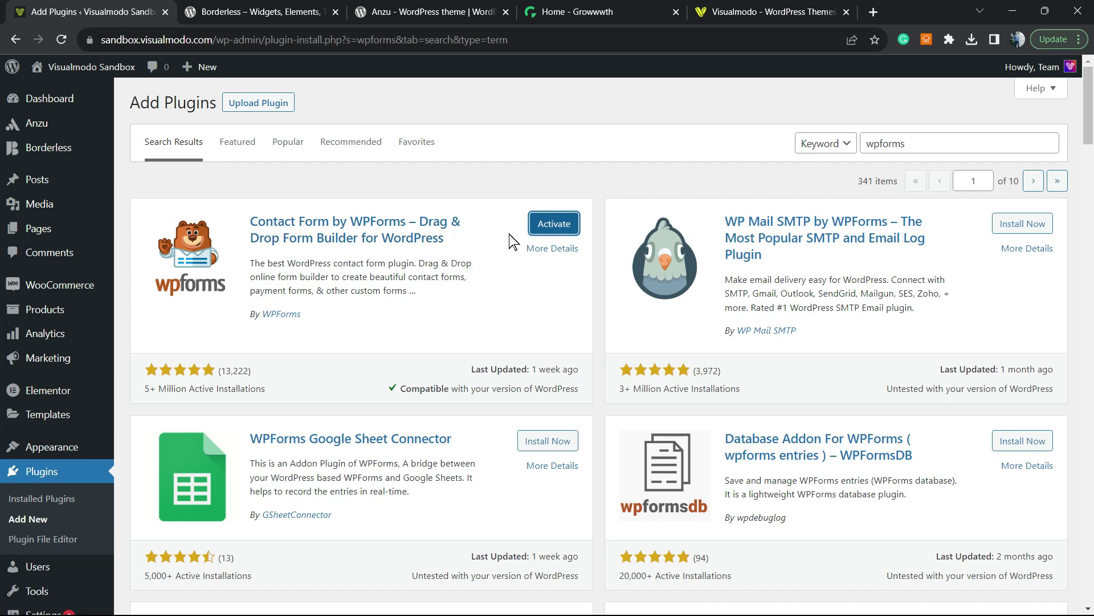
click(573, 222)
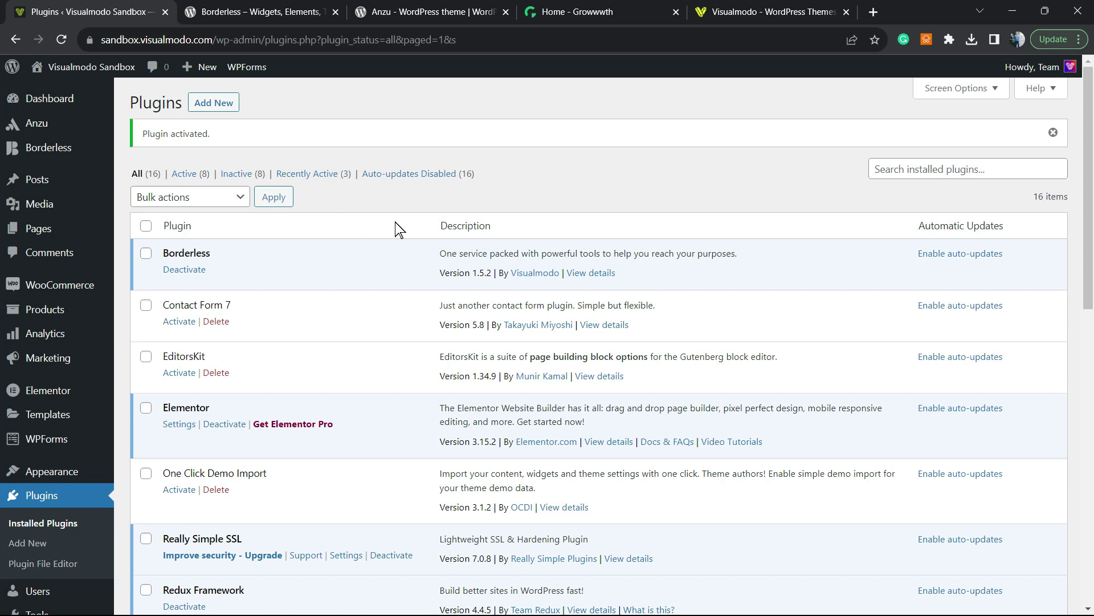
Choose Add New under the WPForms admin menu to start a new form.
mouse_move(78, 447)
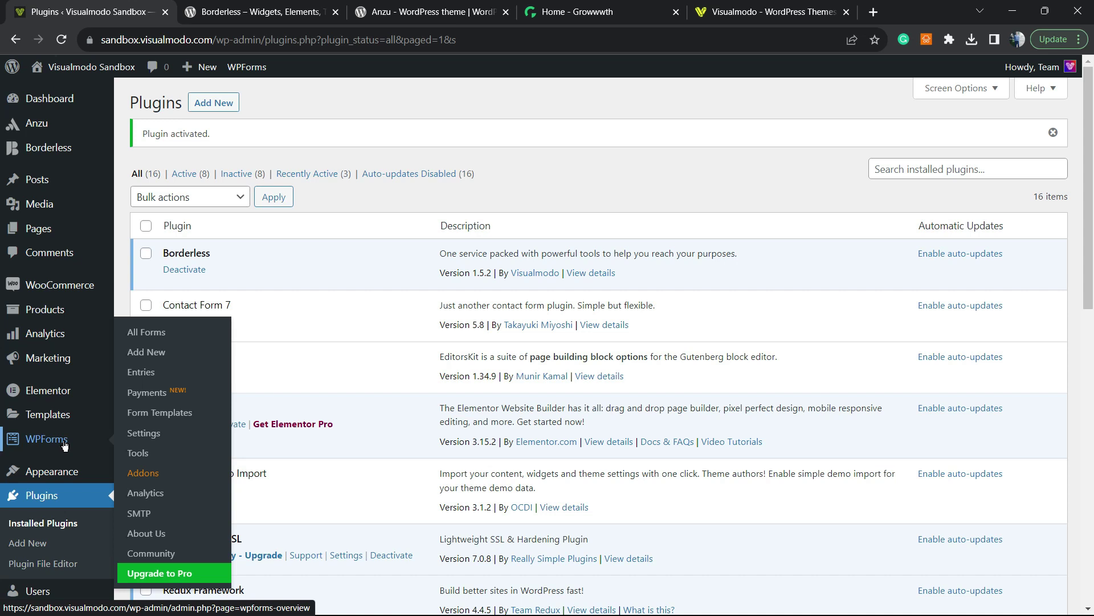
click(165, 352)
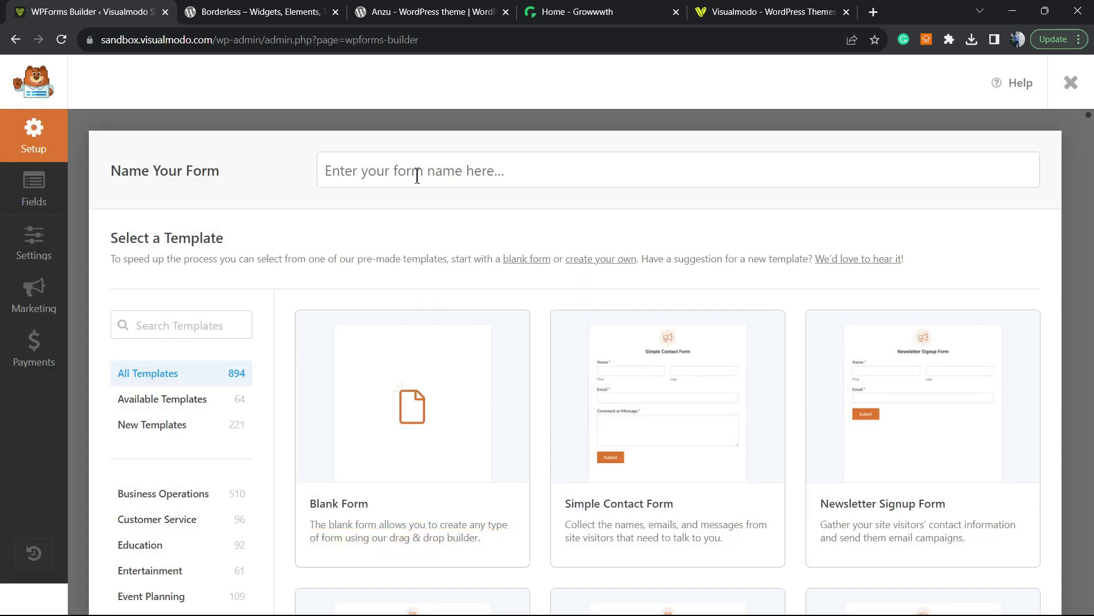
Name the form 'Volunteer', search templates for 'Volunteer', favorite Community Service Form and use it.
click(436, 203)
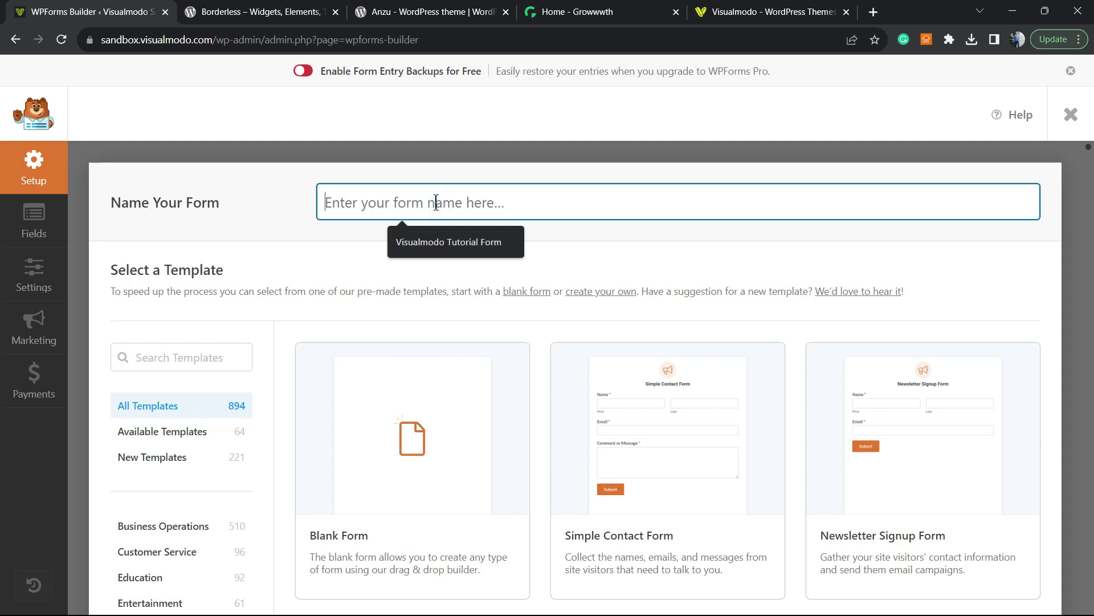
text(Volunteer)
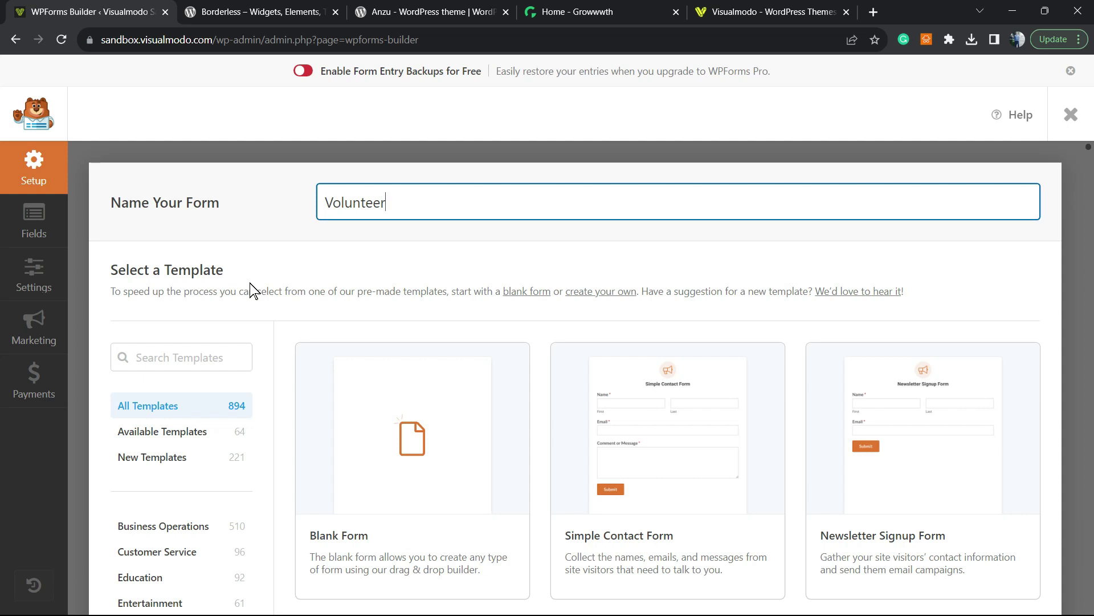
click(177, 350)
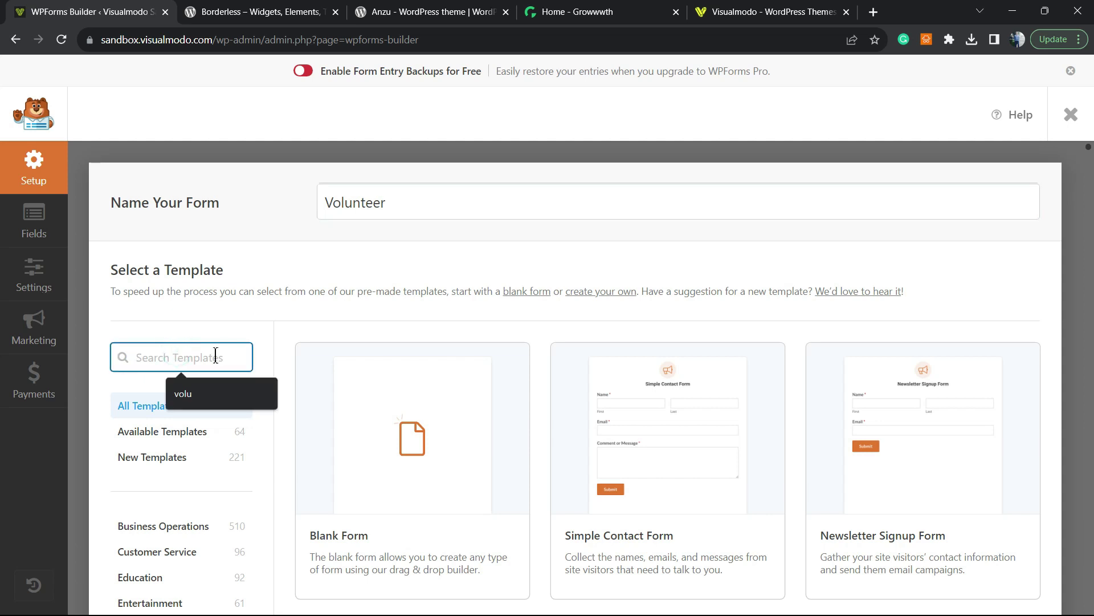
text(Volunteer)
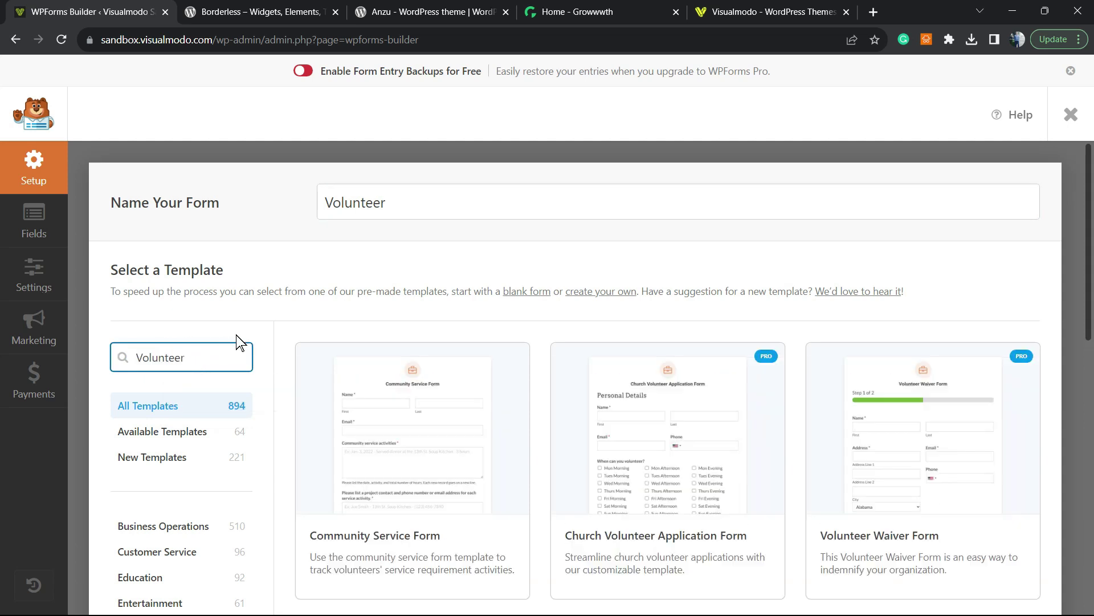
scroll(348, 299, down, 3)
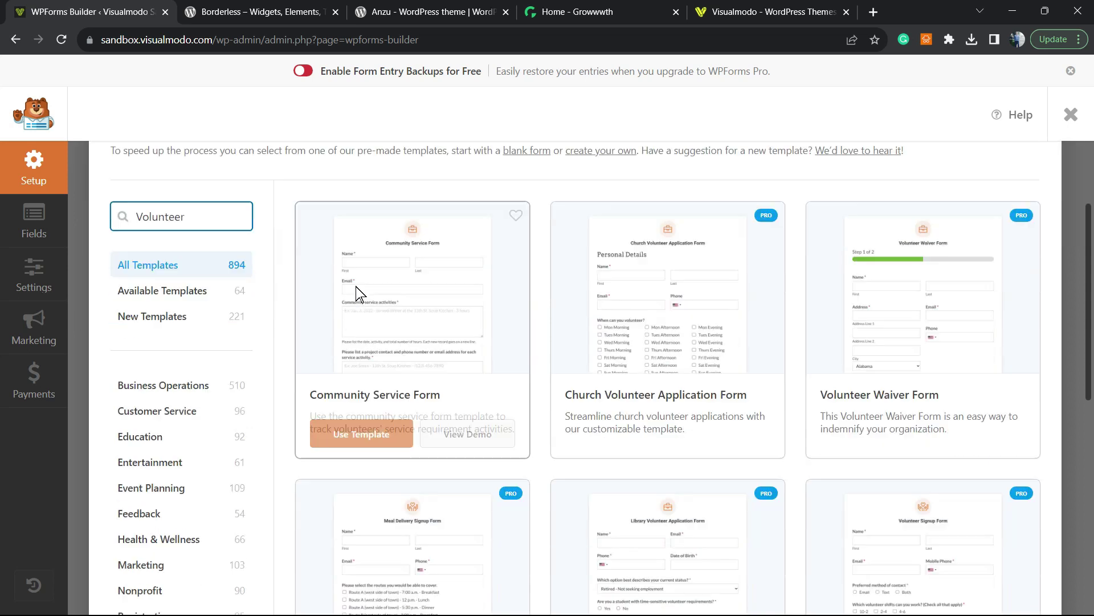
scroll(792, 319, down, 6)
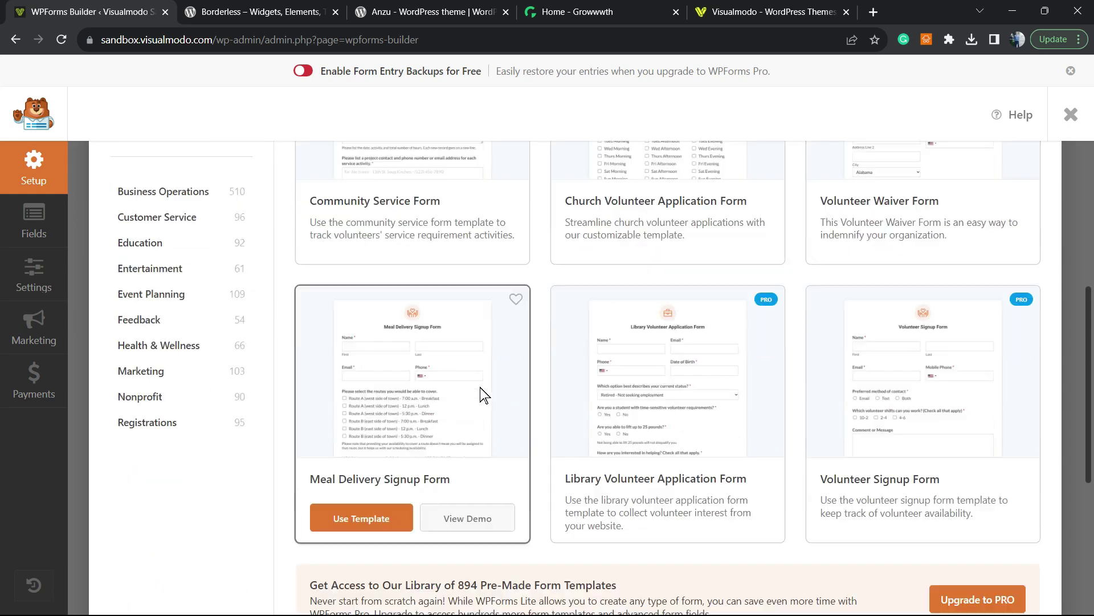
scroll(531, 353, up, 6)
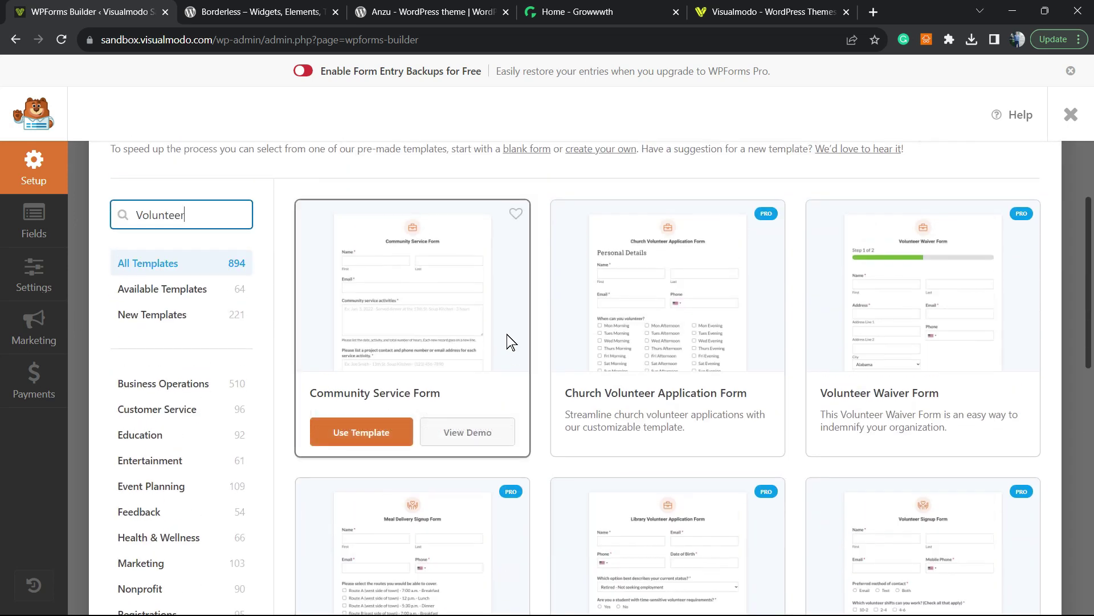
click(515, 213)
click(360, 437)
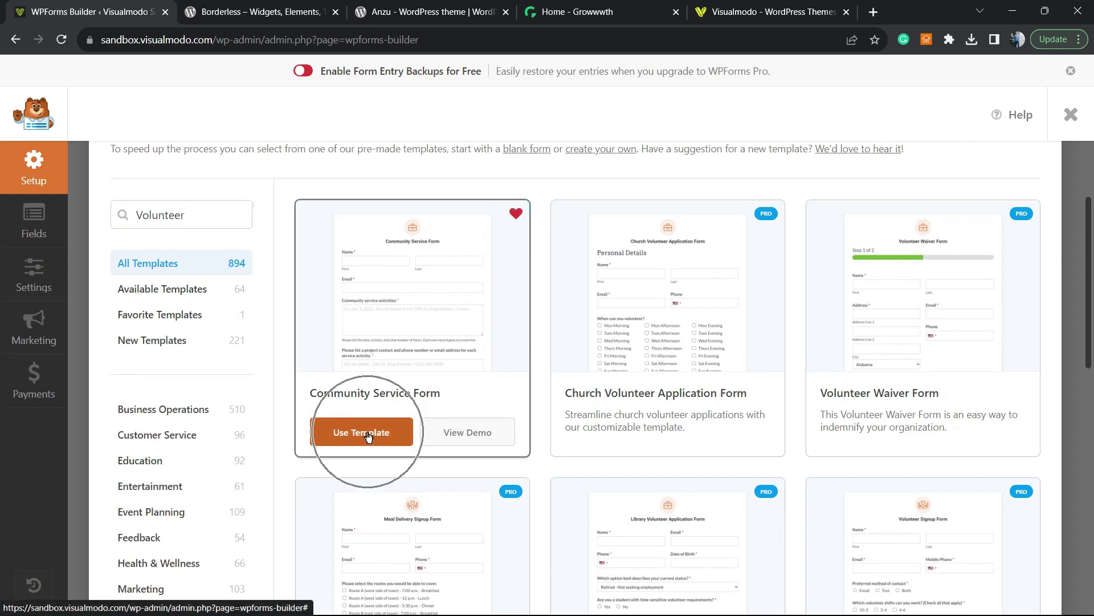
click(358, 437)
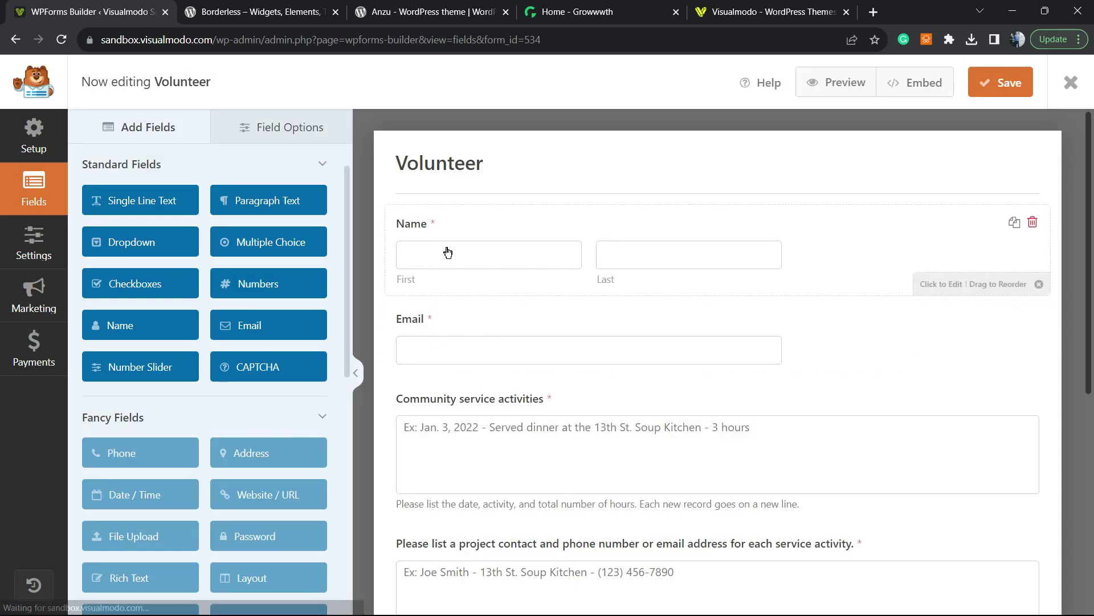
Inspect the Name, Email, service activities and project contact fields, selecting the contact's label and description.
click(469, 259)
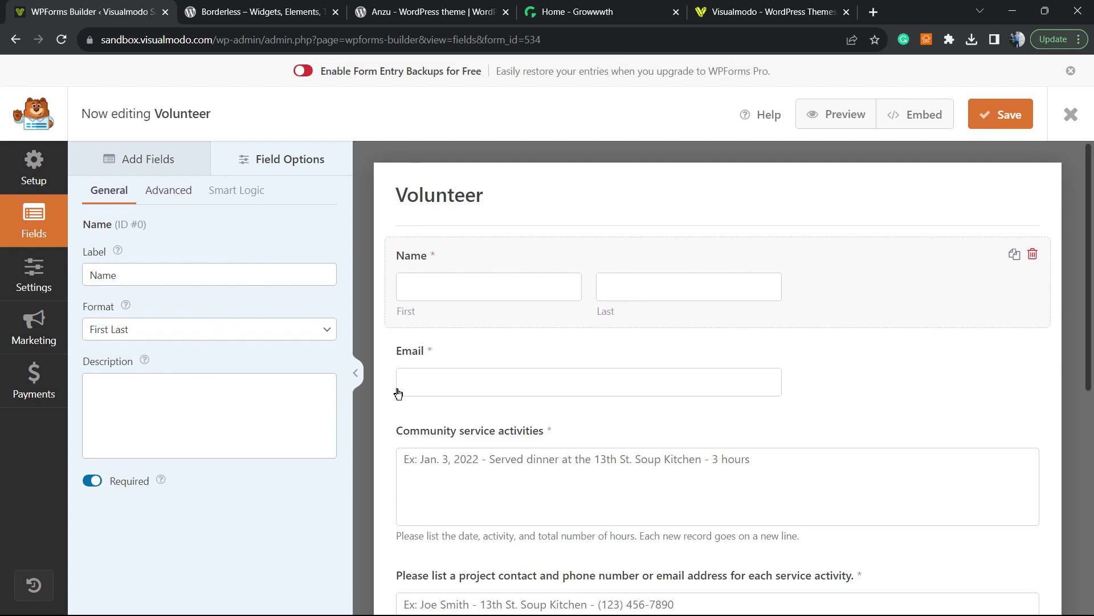
click(508, 382)
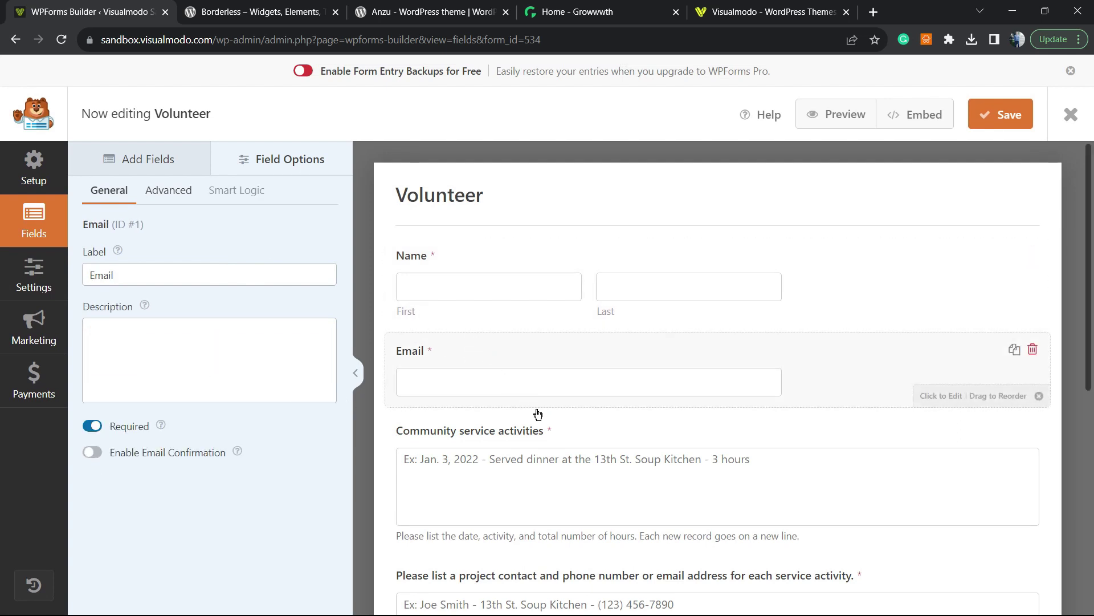
scroll(456, 353, down, 3)
click(497, 342)
scroll(499, 349, down, 3)
click(500, 344)
triple_click(161, 275)
triple_click(200, 337)
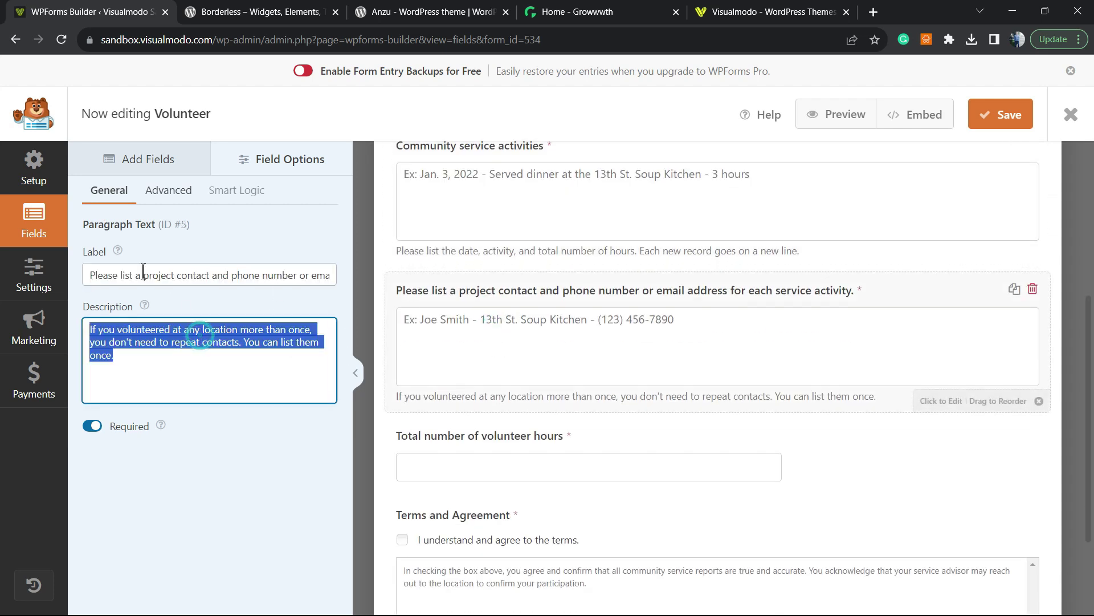
scroll(509, 283, up, 6)
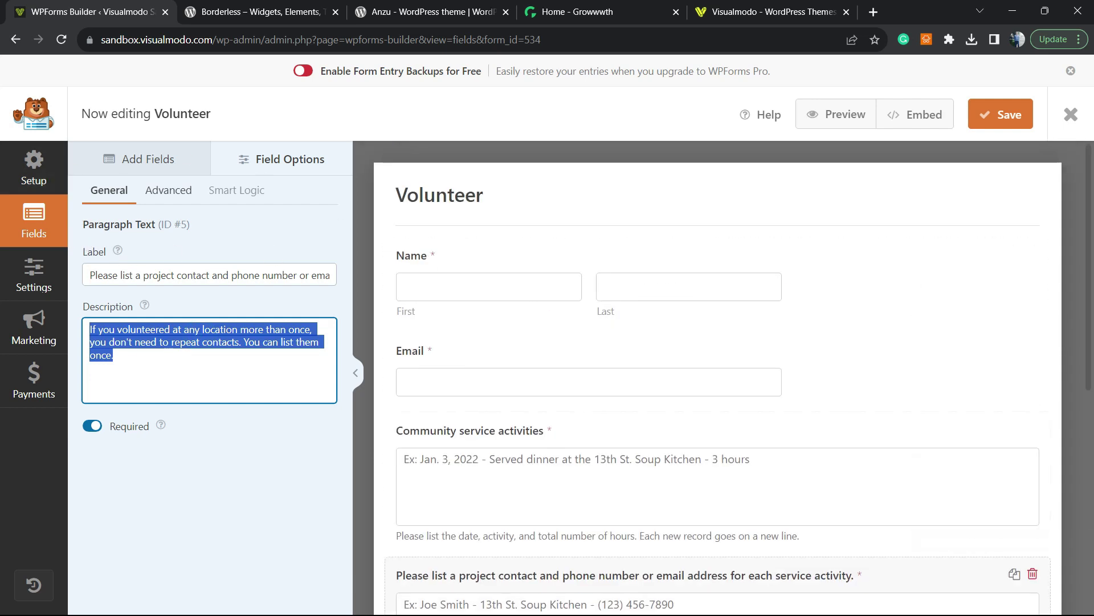
Visit the Setup panel, return to Fields, and show the total volunteer hours field's settings.
click(40, 171)
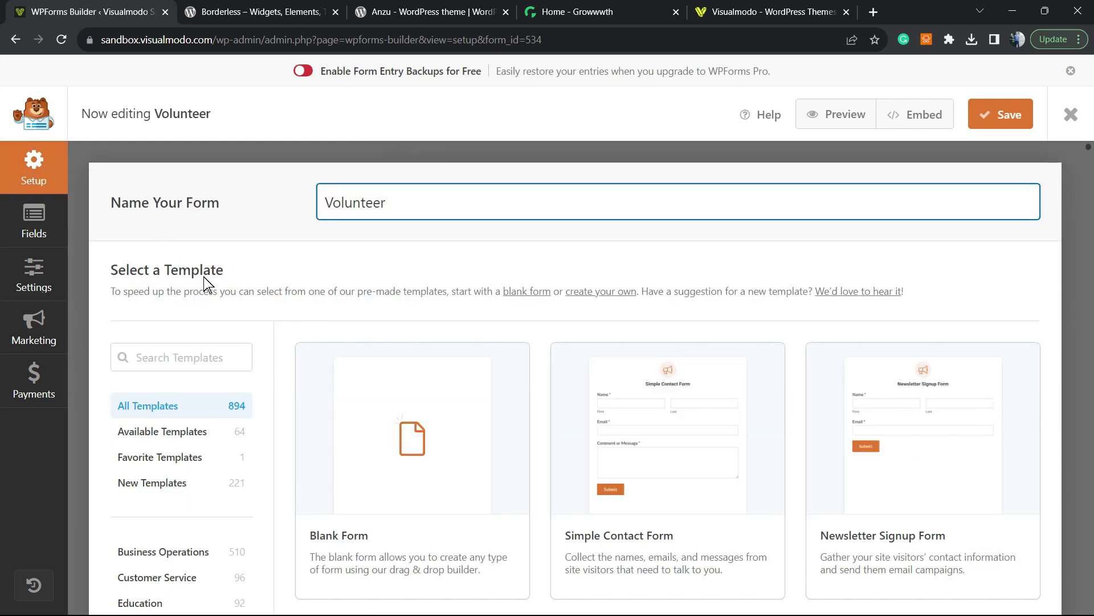
click(34, 221)
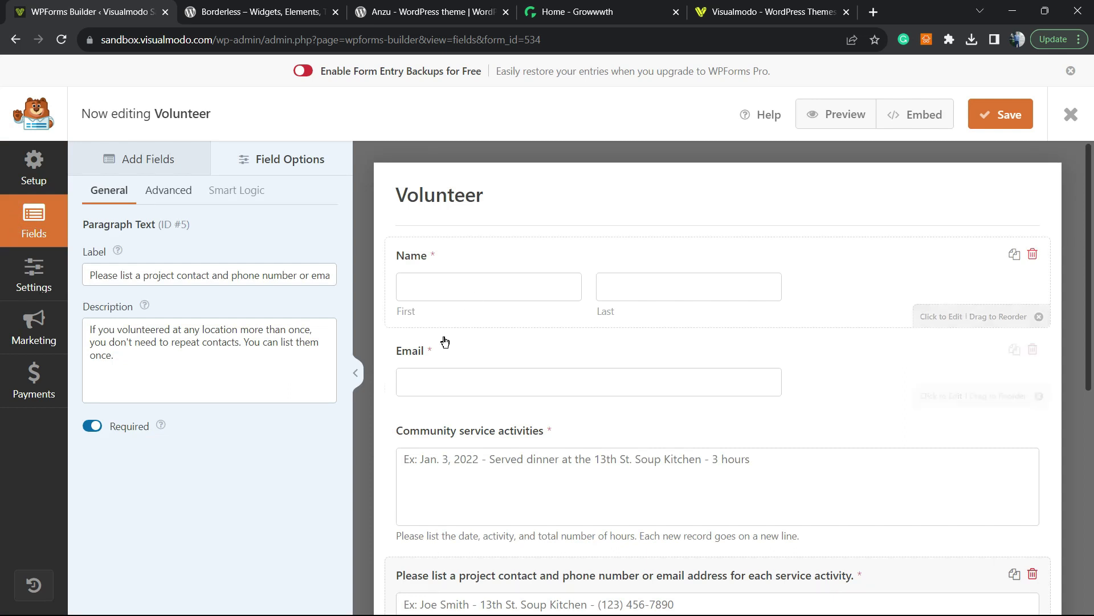
scroll(678, 293, down, 7)
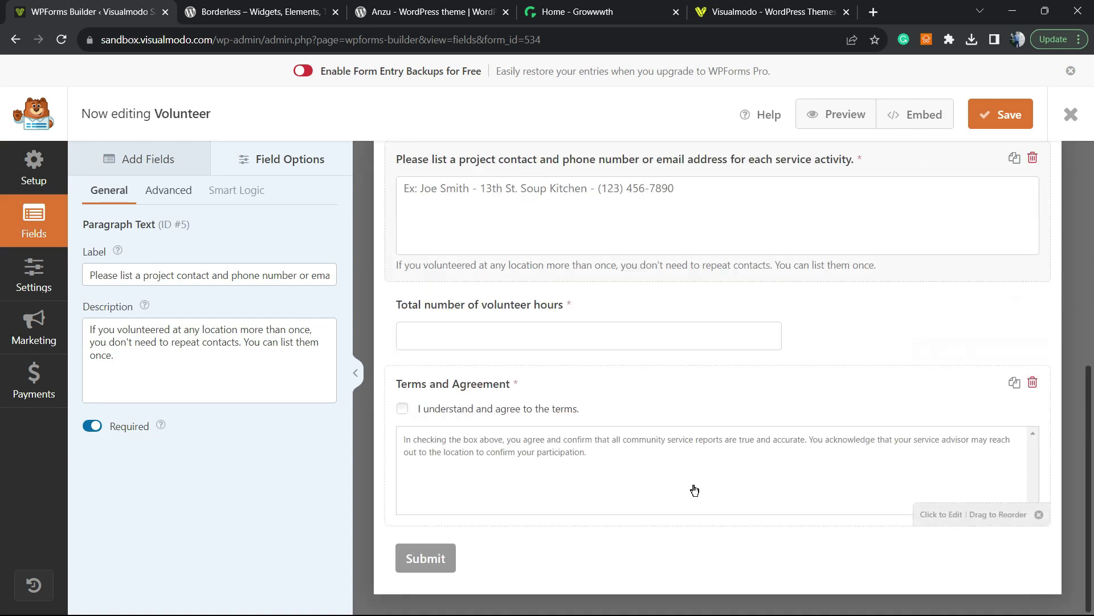
scroll(789, 298, up, 7)
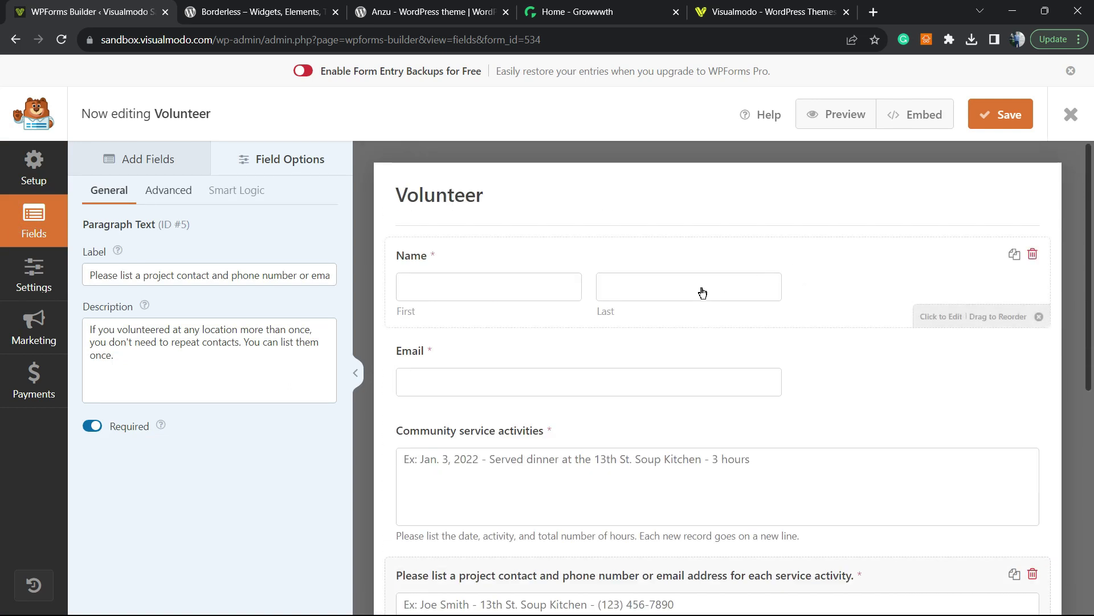
scroll(525, 342, down, 7)
click(524, 332)
click(522, 330)
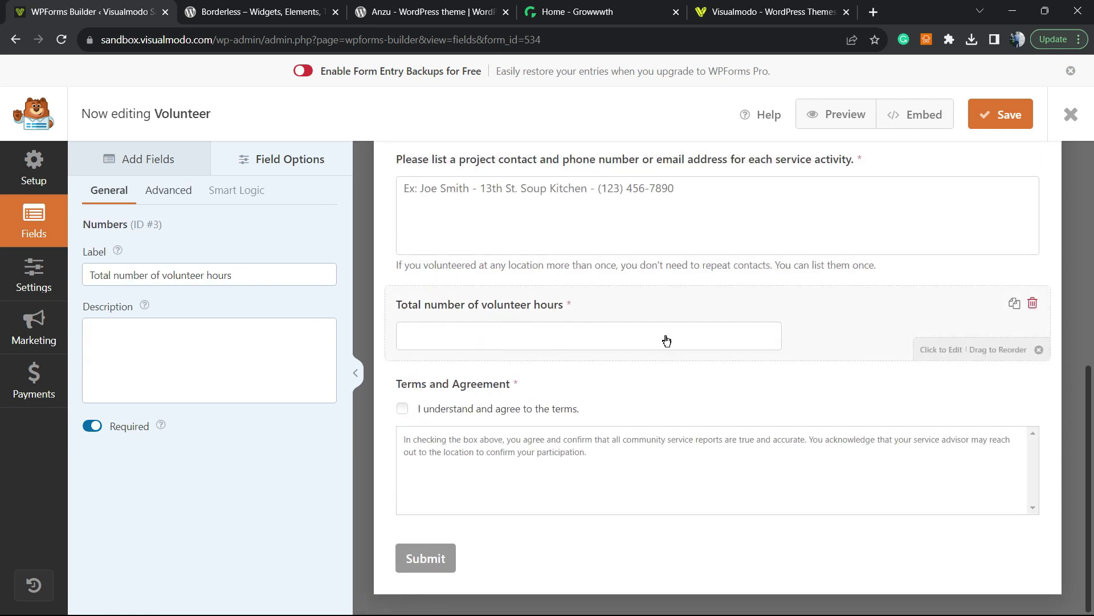
Review the hours field's advanced options, keeping its size at Medium, and select the placeholder field.
click(466, 319)
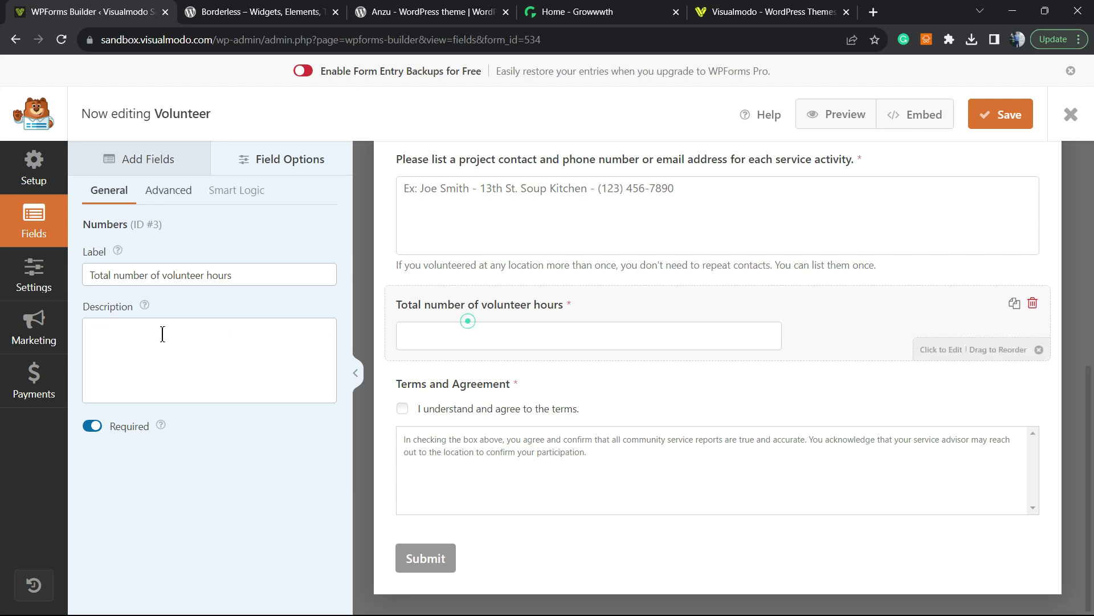
click(110, 195)
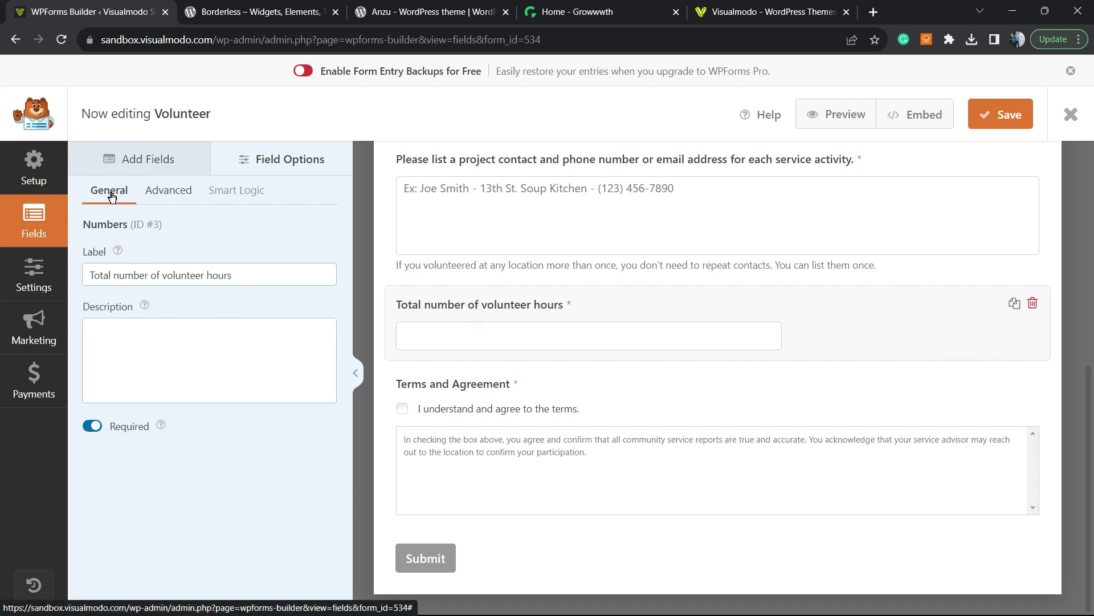
click(171, 192)
click(181, 277)
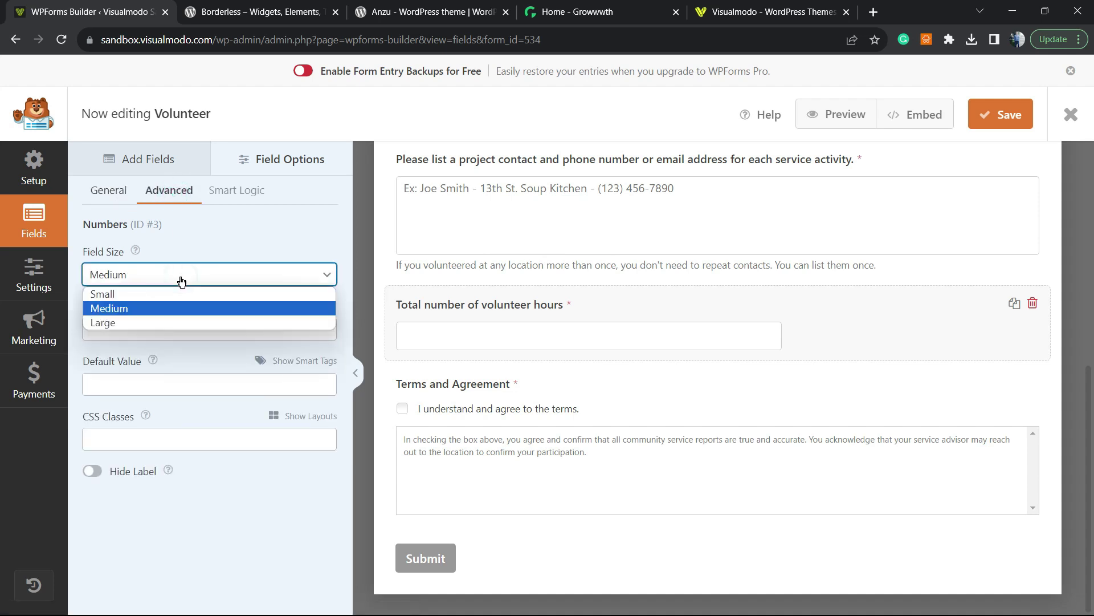
click(181, 281)
click(196, 329)
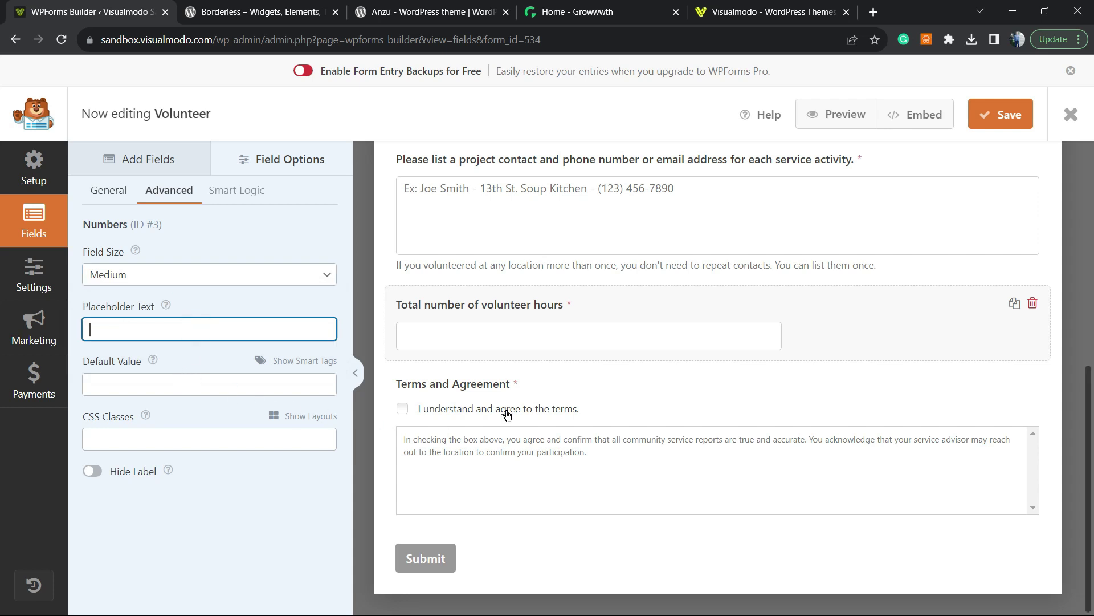
Try image and icon choices on the Terms and Agreement checkbox, then keep plain text choices.
click(528, 409)
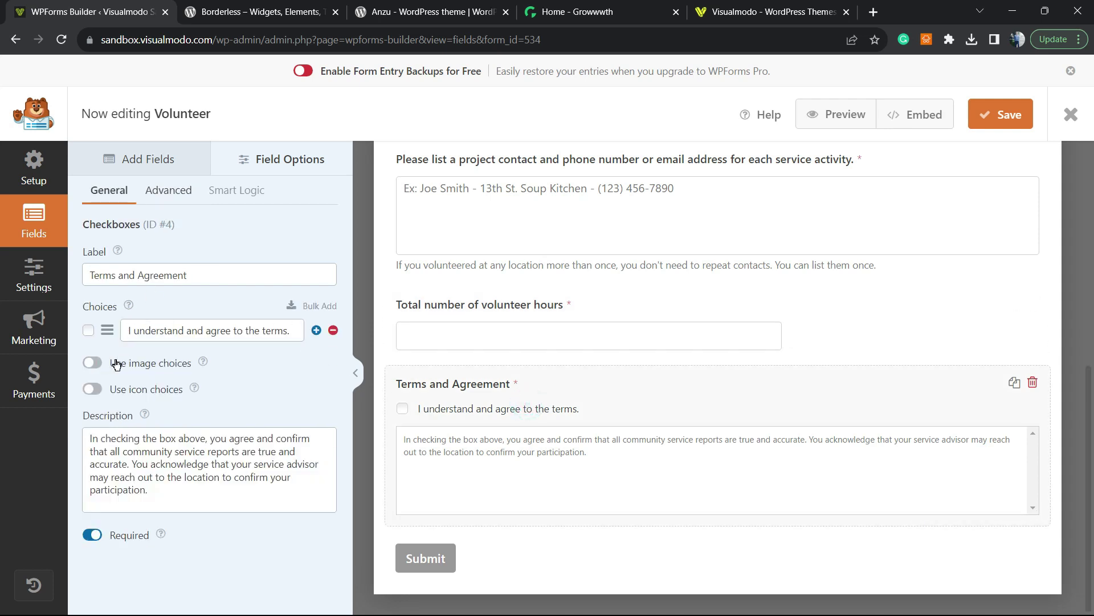
click(91, 363)
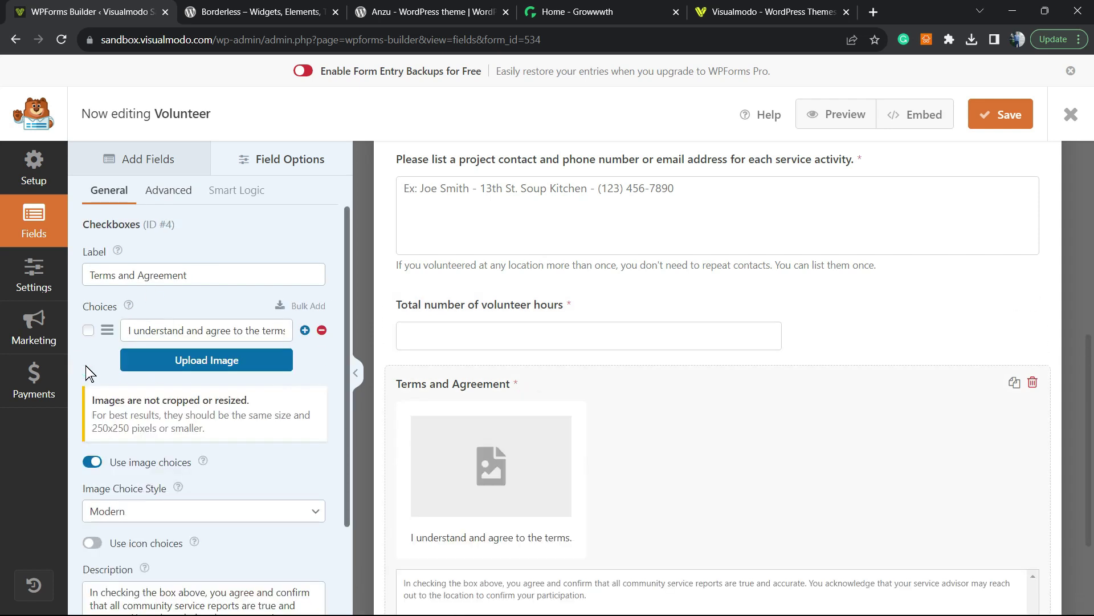
click(89, 460)
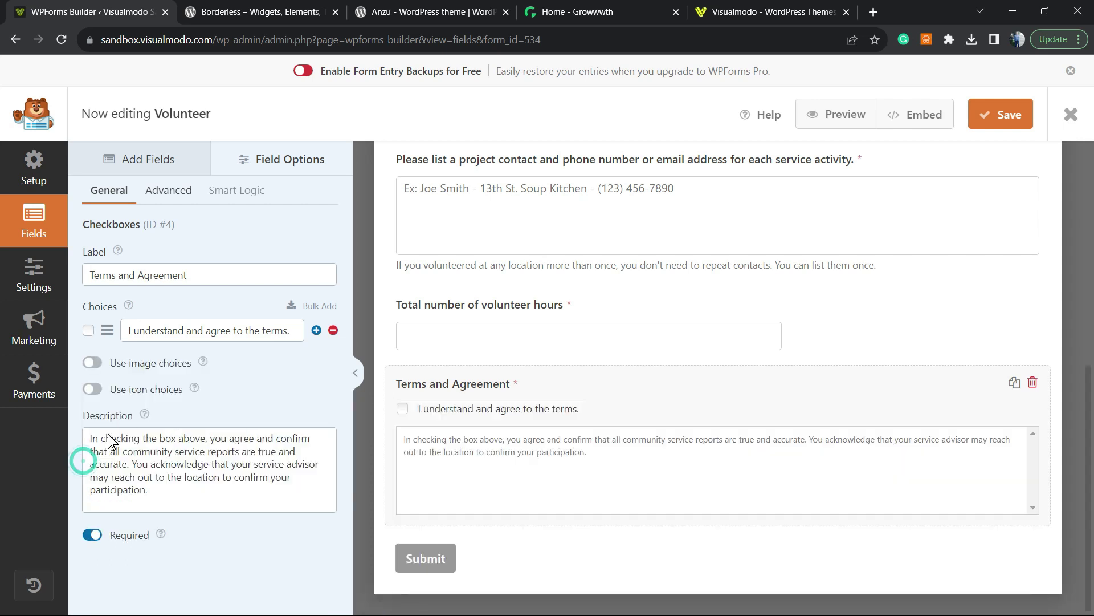
click(92, 389)
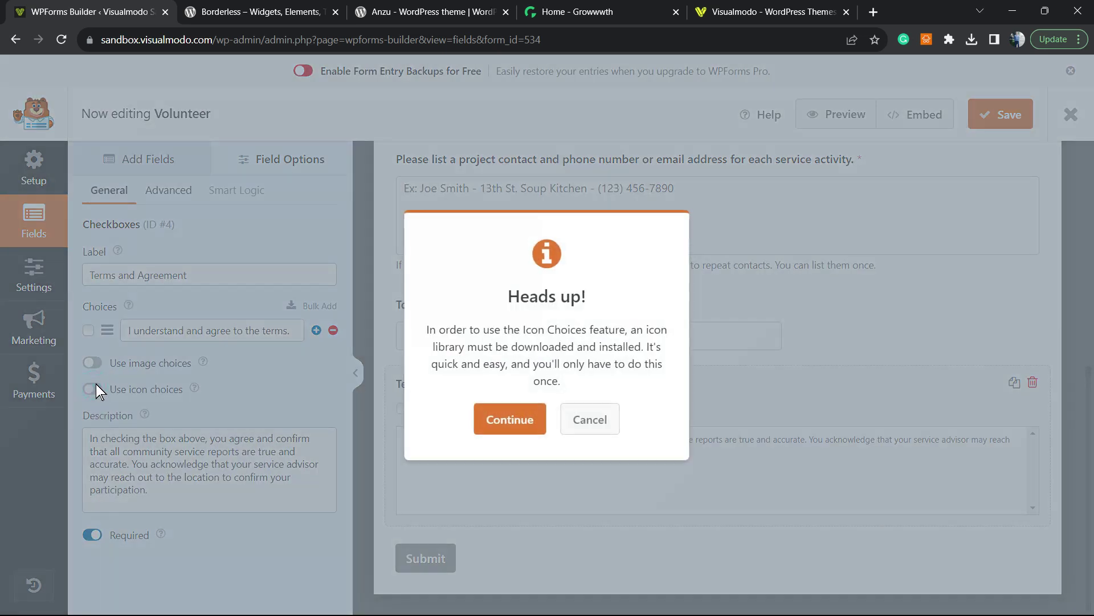
click(590, 419)
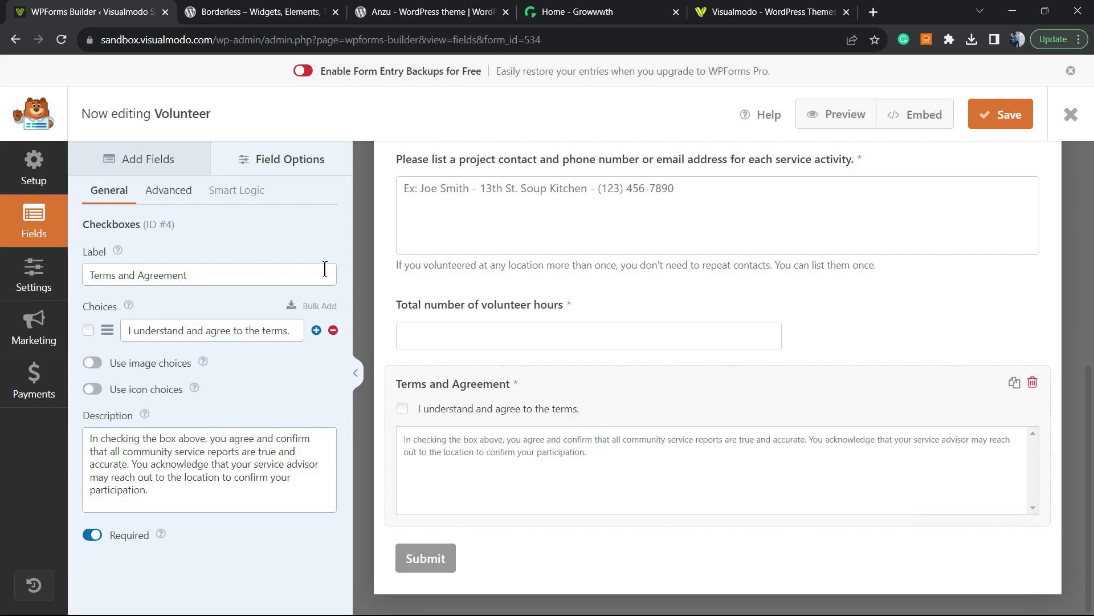
scroll(821, 236, up, 7)
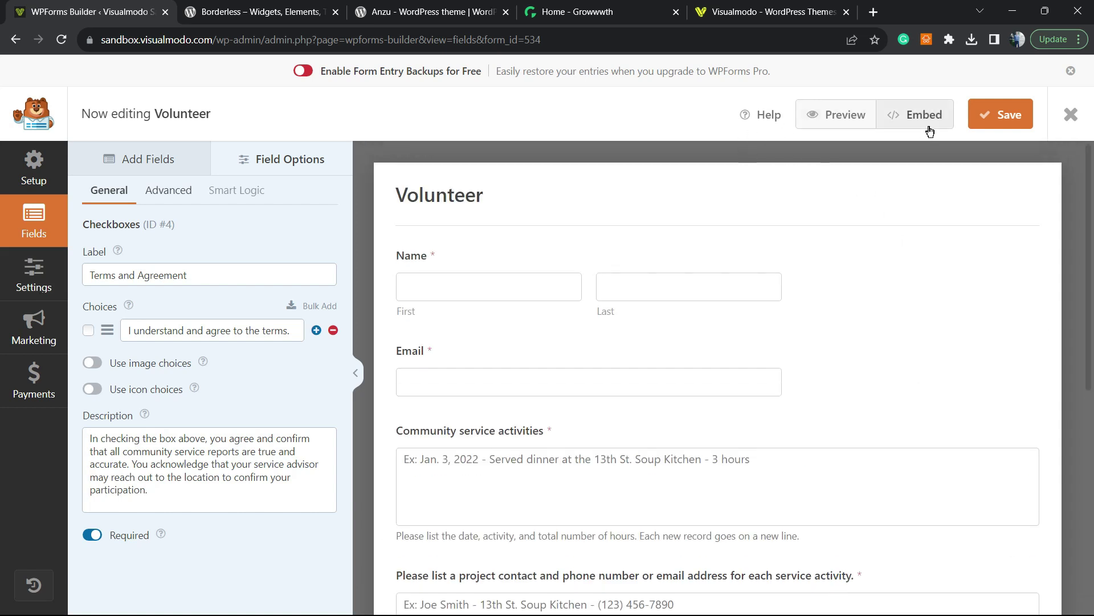
Save the Volunteer form, then embed it using Create New Page with the page name 'Volunteer'.
click(995, 114)
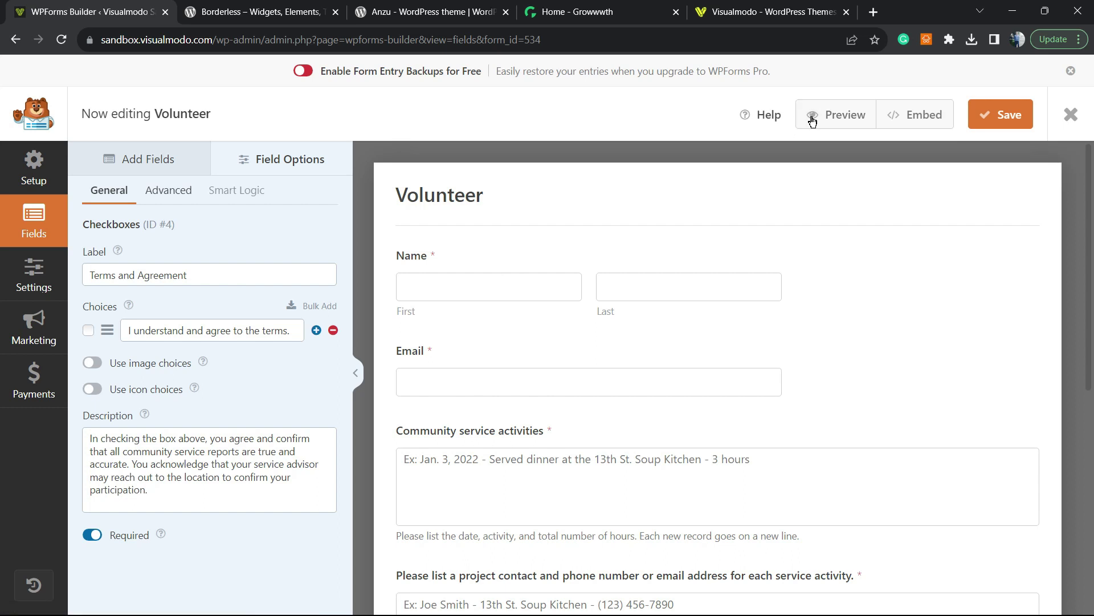
click(911, 117)
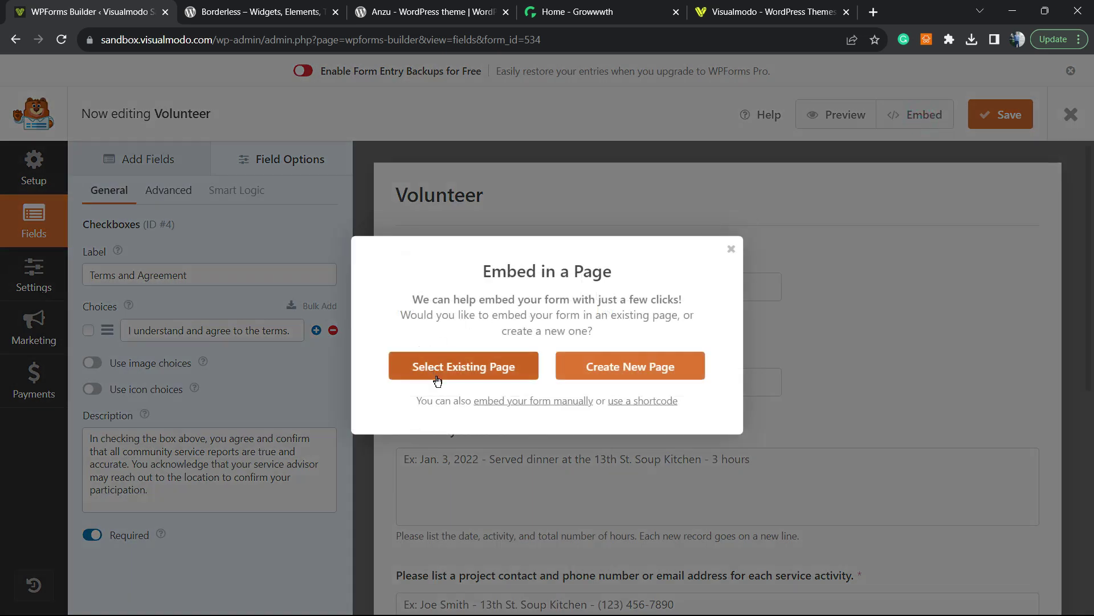
click(642, 376)
click(466, 349)
text(Volunteer)
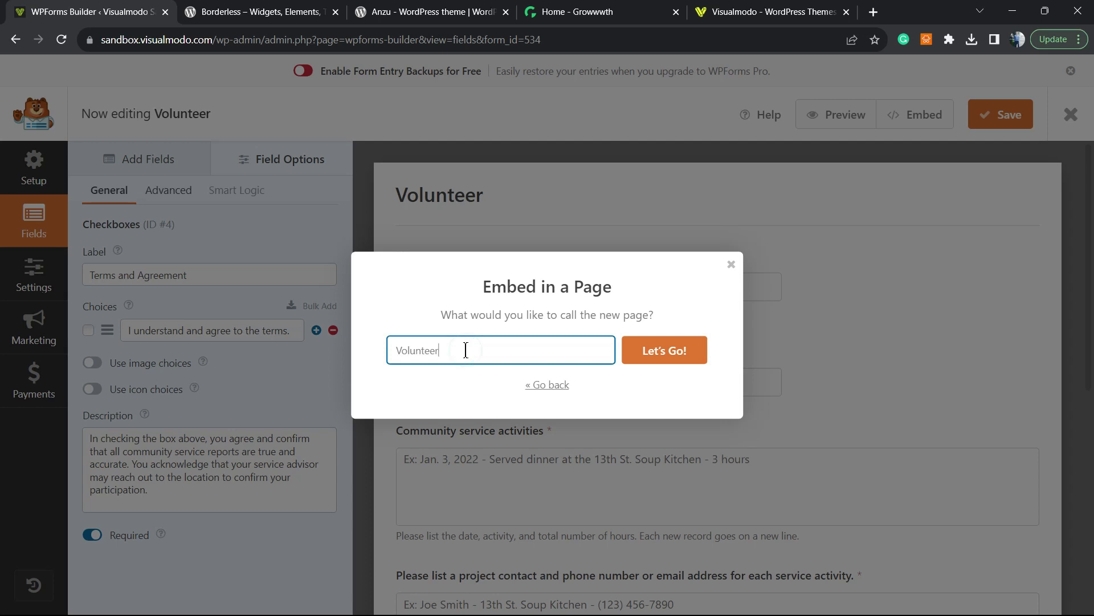
click(653, 356)
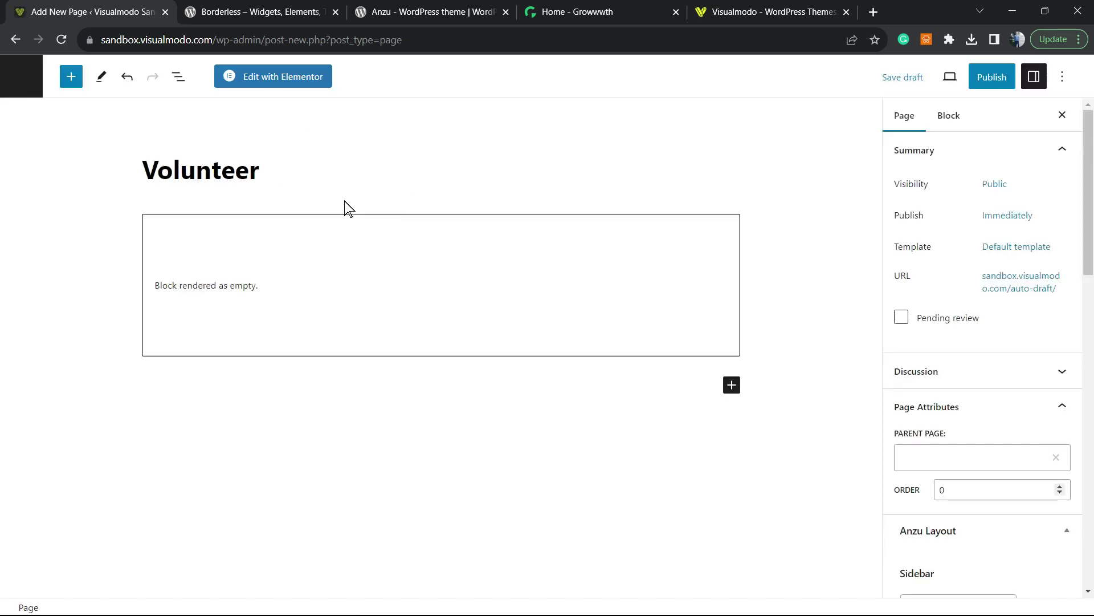
Scroll through the new Volunteer page to review the embedded form.
scroll(320, 280, down, 9)
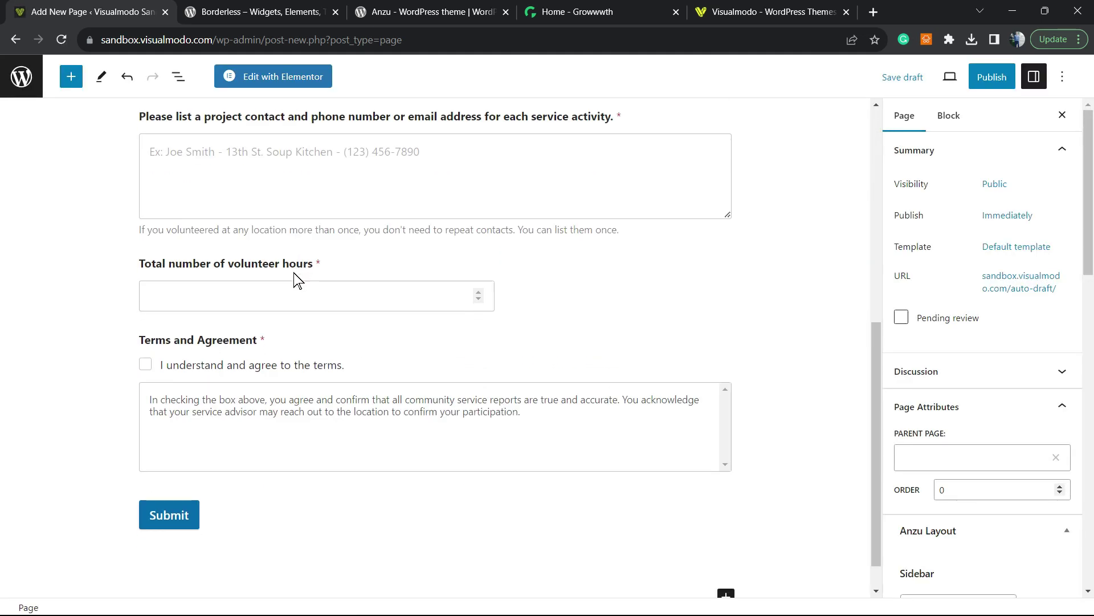
scroll(289, 287, up, 8)
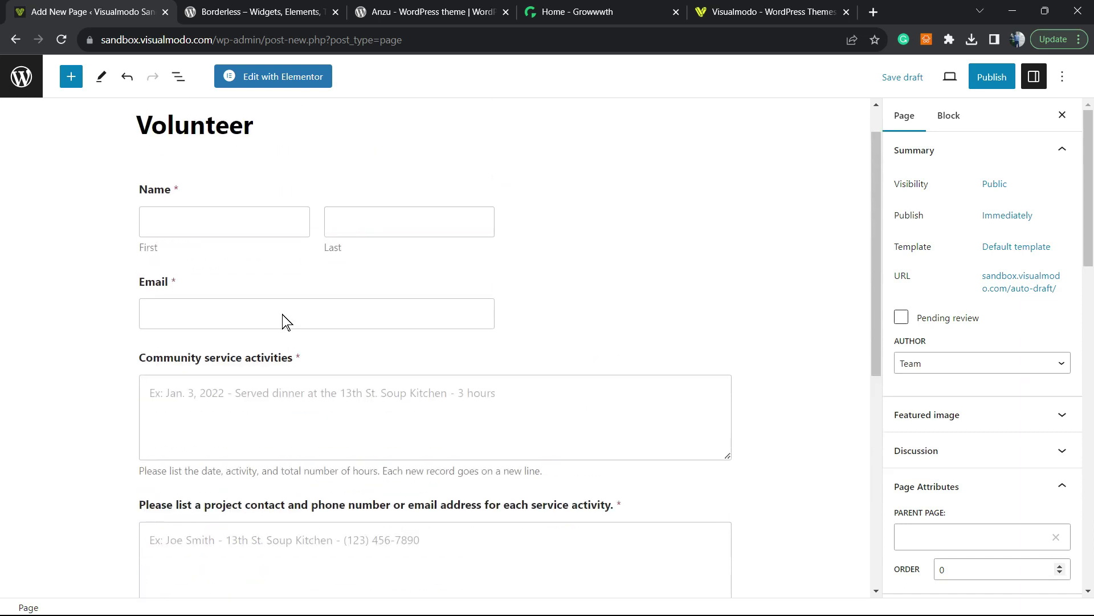
scroll(287, 322, down, 8)
scroll(287, 322, up, 4)
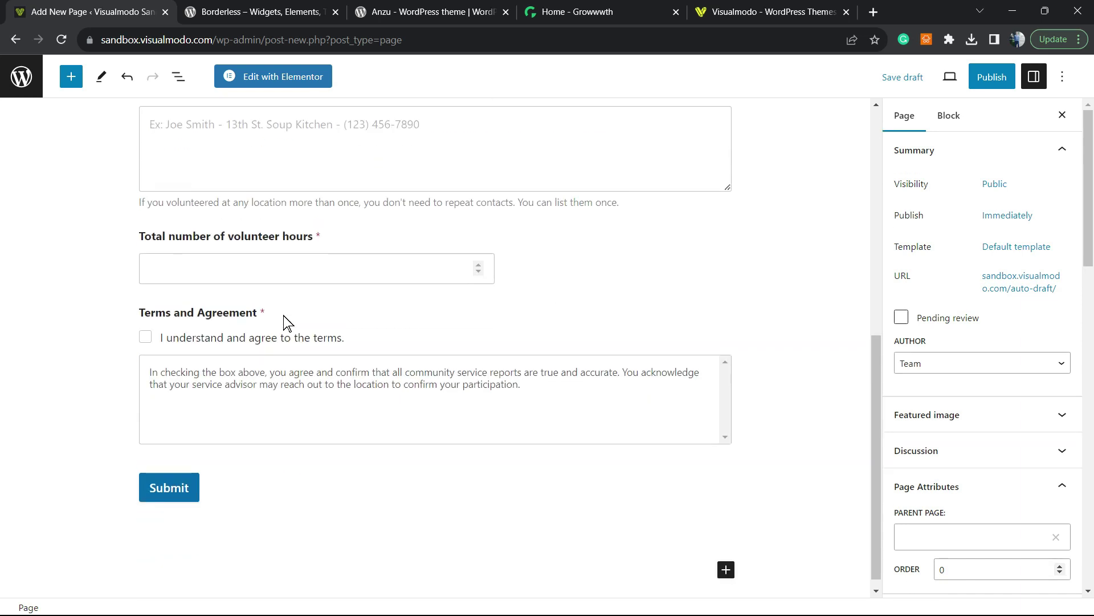
scroll(283, 316, up, 3)
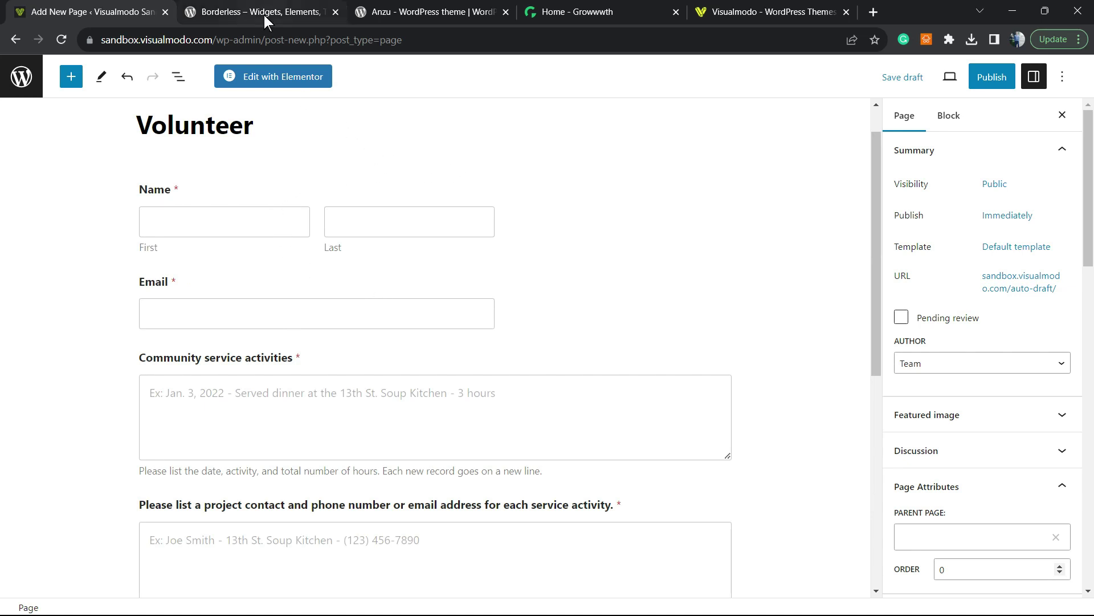
scroll(433, 320, down, 7)
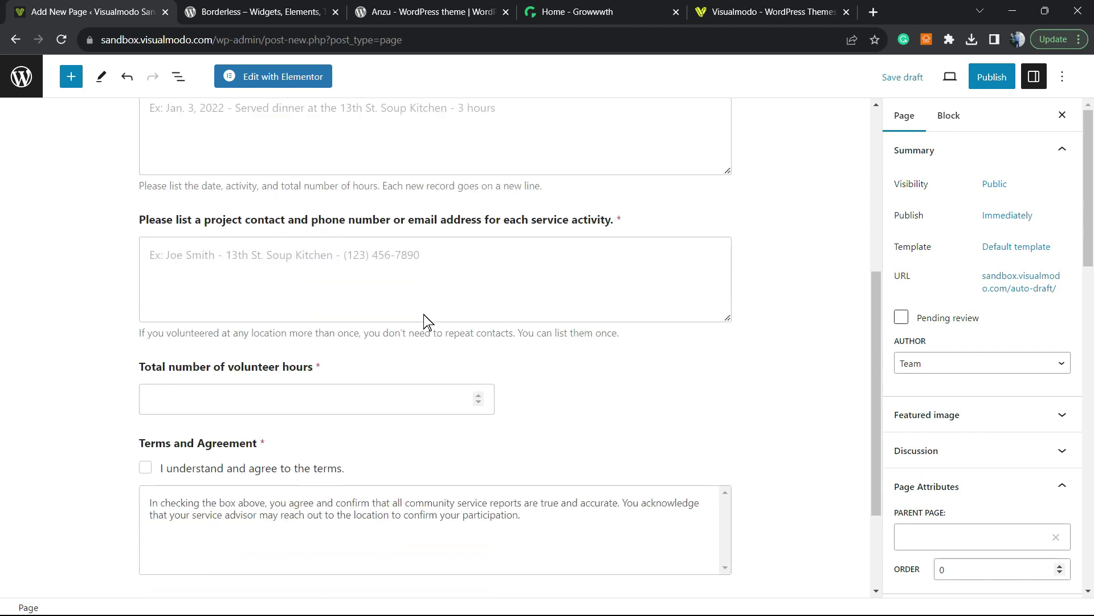
scroll(416, 313, up, 7)
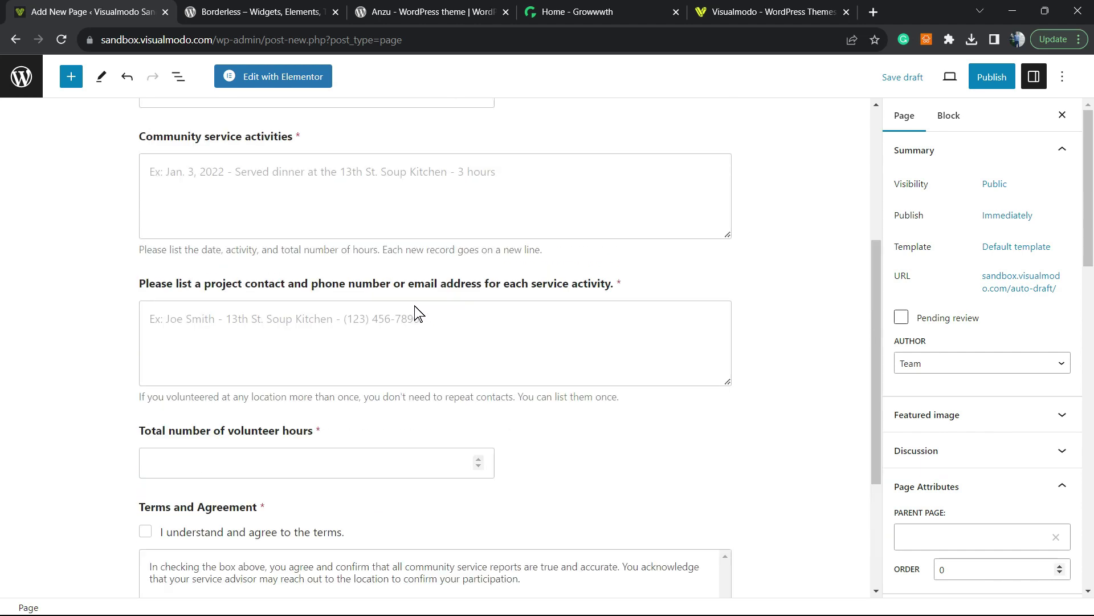
Switch to the Borderless plugin tab and select text in its title, including the word Widgets.
click(260, 11)
triple_click(309, 467)
click(409, 478)
double_click(451, 479)
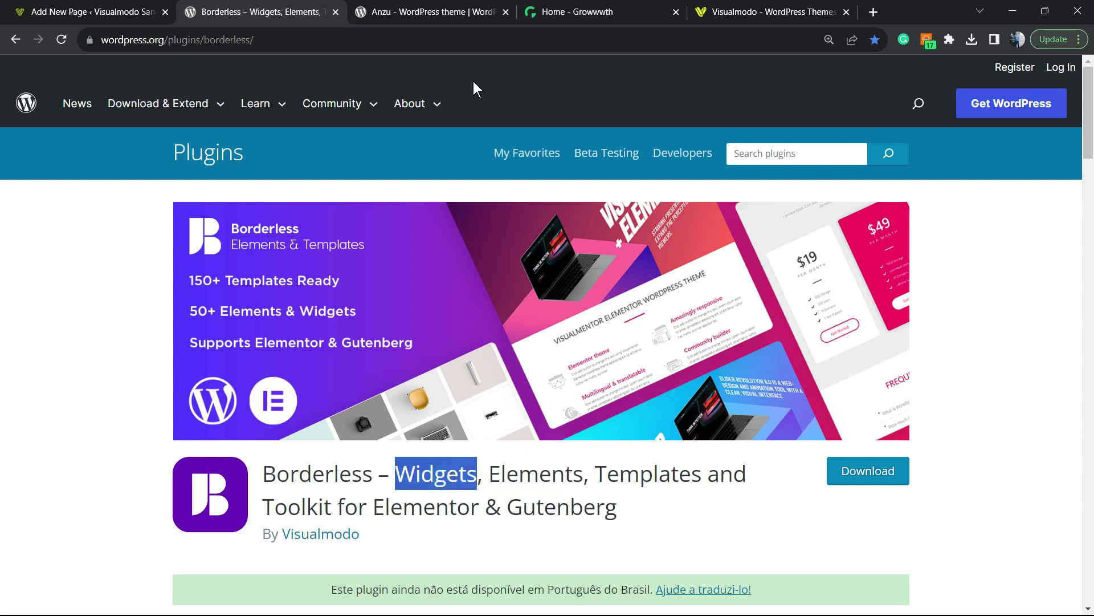
Browse the Anzu and Growwwth tabs, scrolling the Growwwth page, then move to the Visualmodo tab.
click(433, 12)
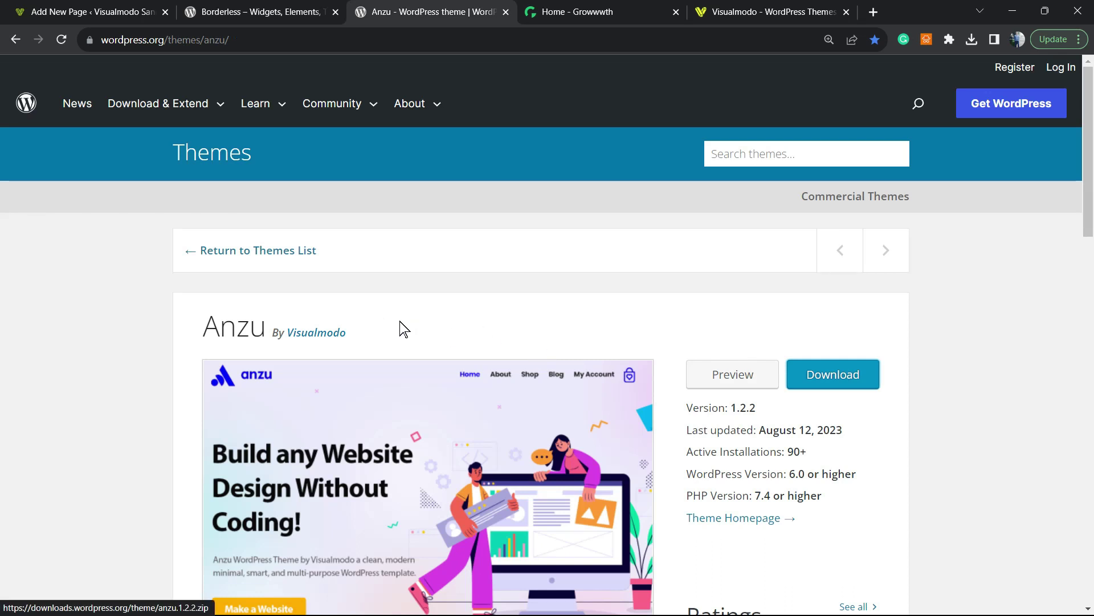
click(564, 12)
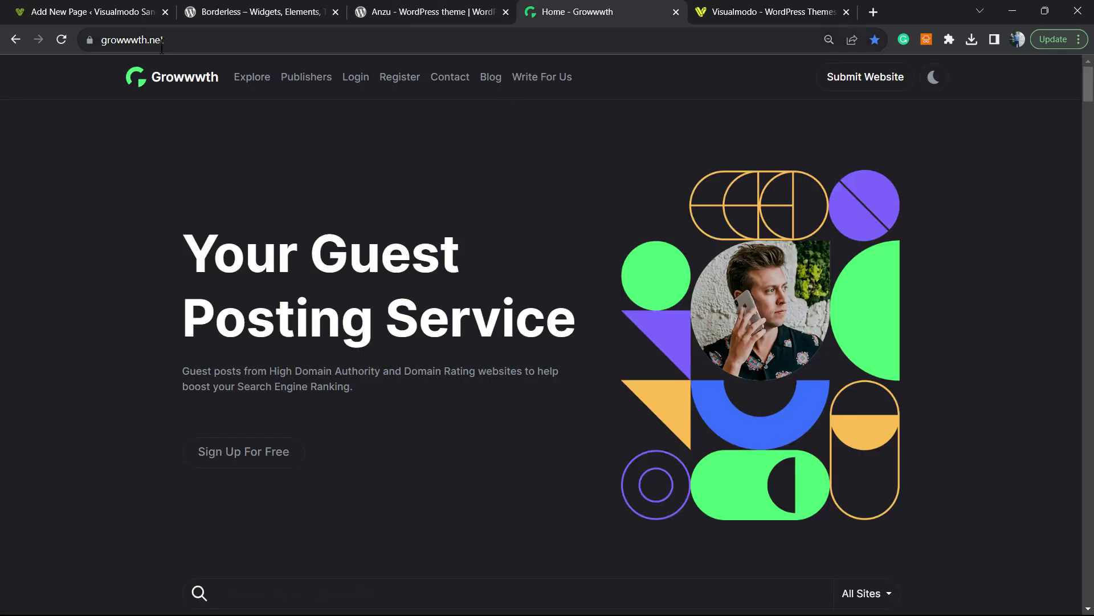
double_click(137, 39)
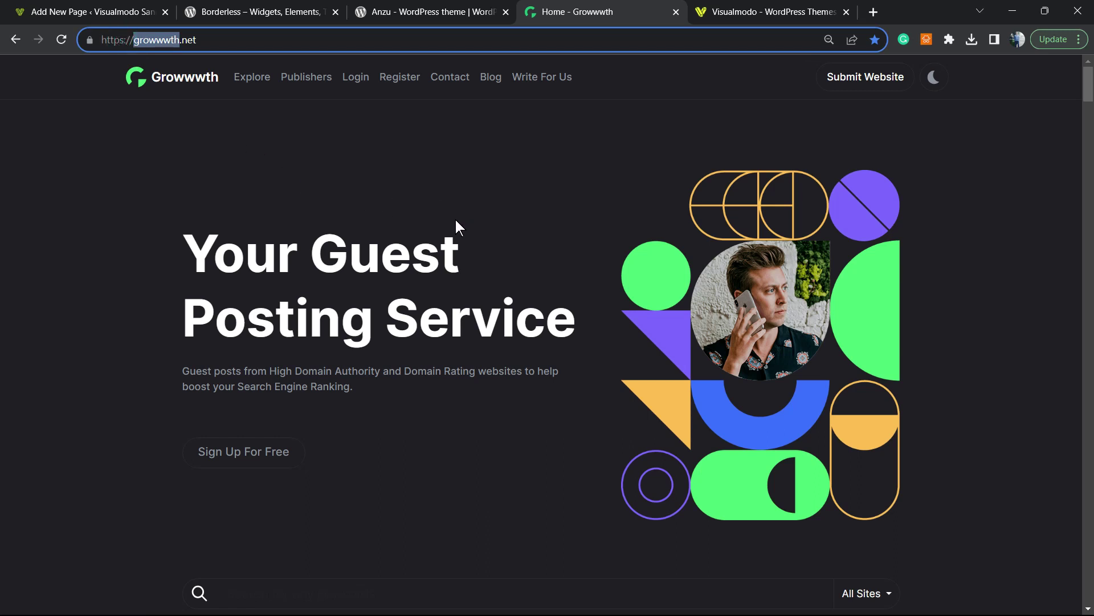
scroll(459, 227, down, 10)
scroll(374, 292, down, 20)
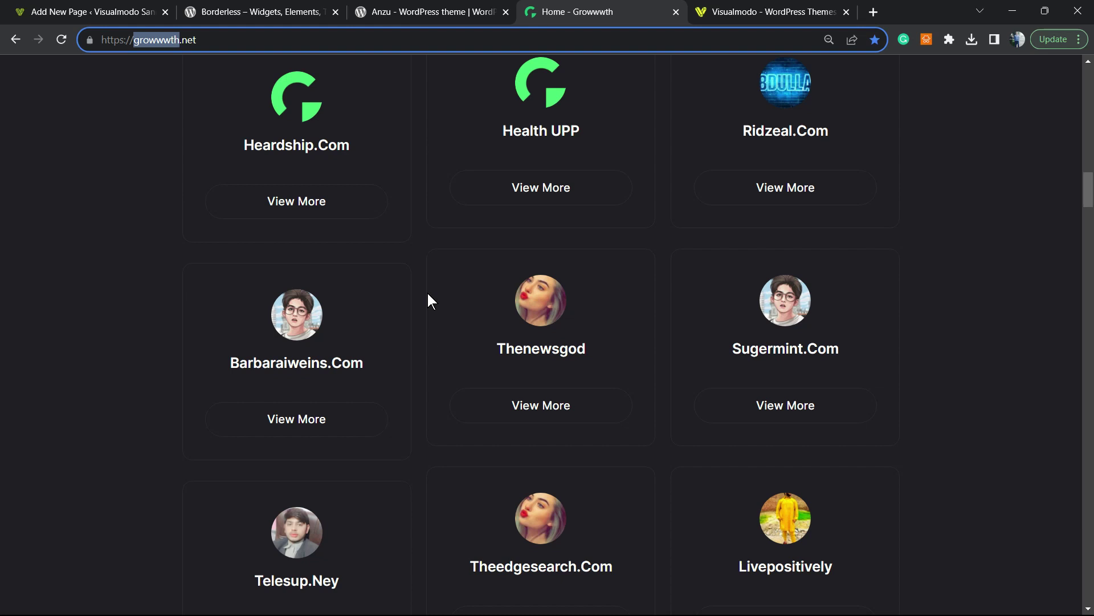
scroll(427, 292, down, 10)
key(ctrl+Tab)
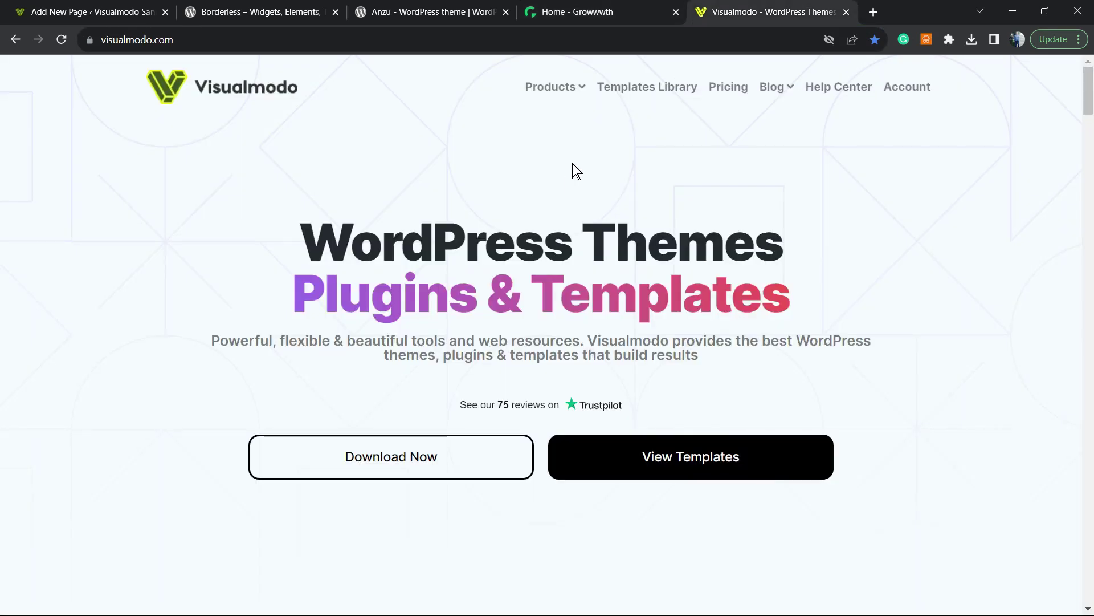
Open Visualmodo's Templates Library and scroll through template cards like Recruiting, Juice Shop and Bistro.
click(644, 88)
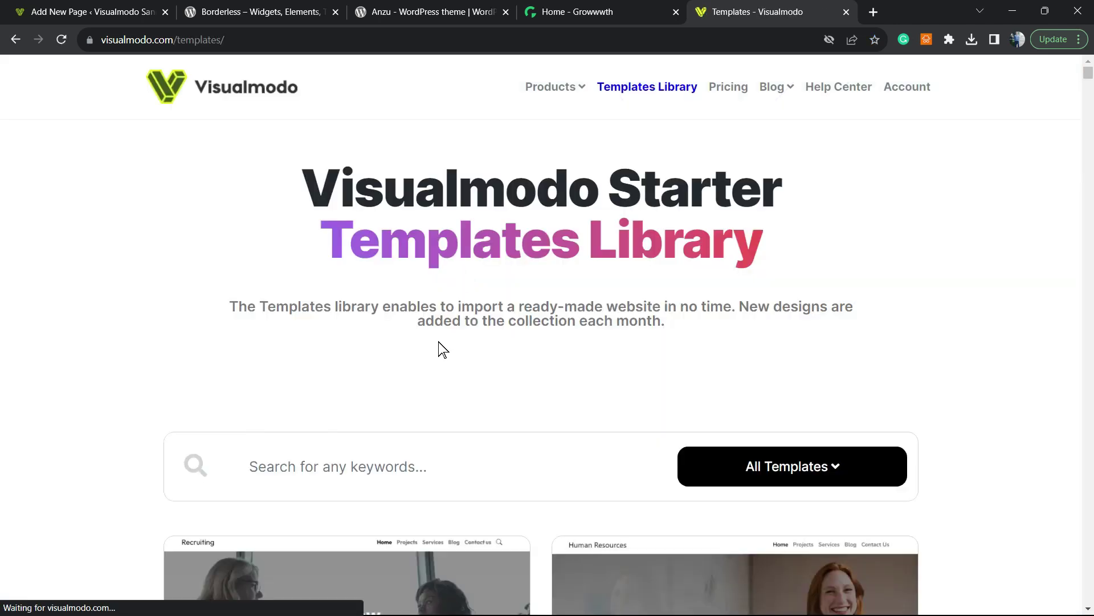
scroll(489, 320, down, 10)
scroll(536, 314, down, 20)
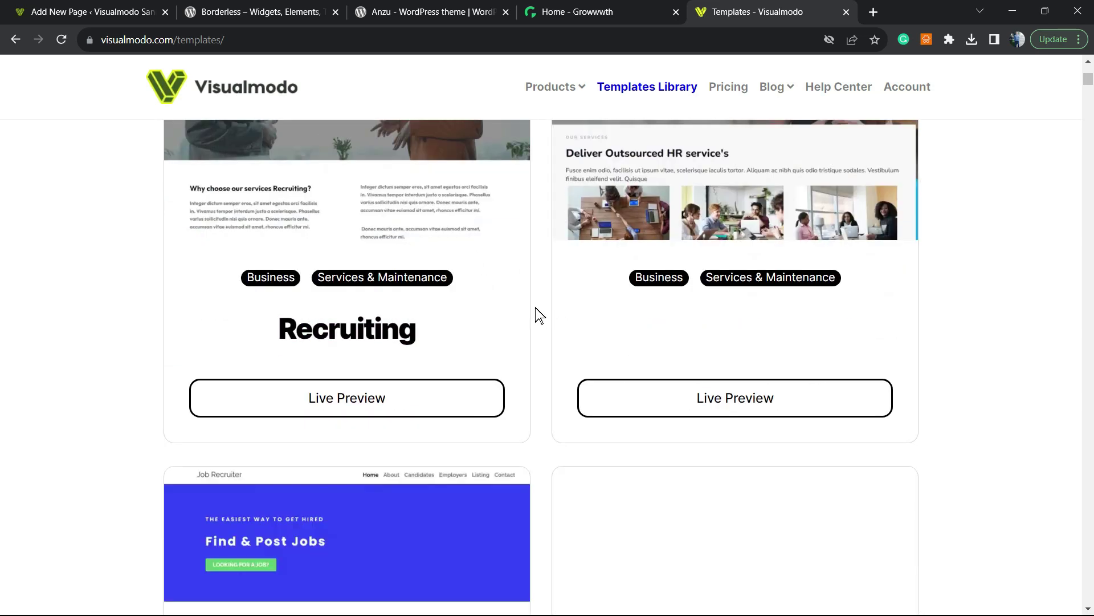
scroll(517, 325, down, 18)
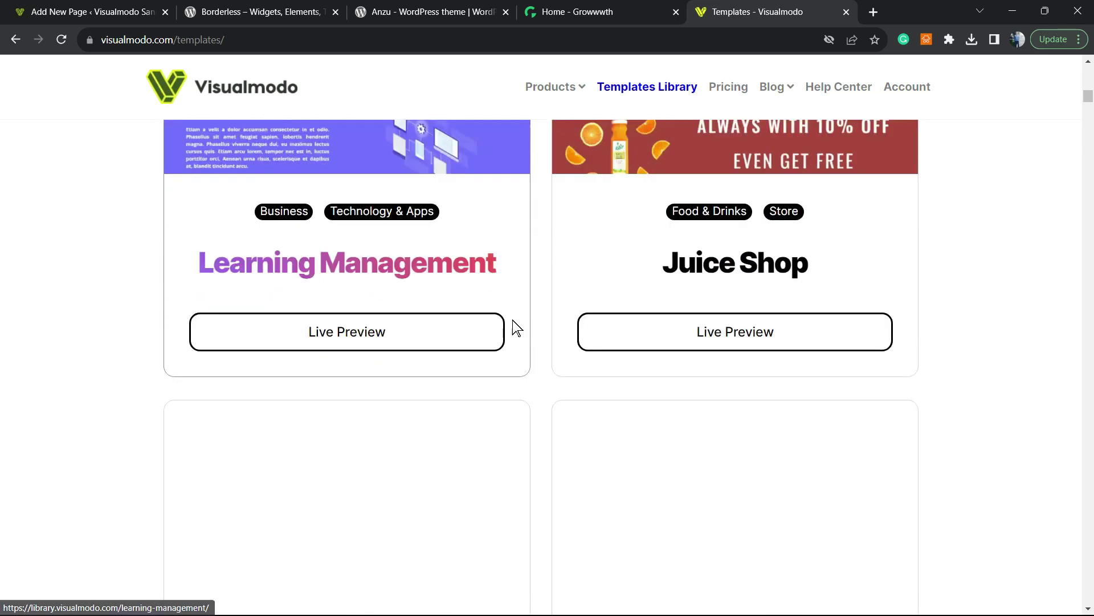
scroll(504, 330, down, 20)
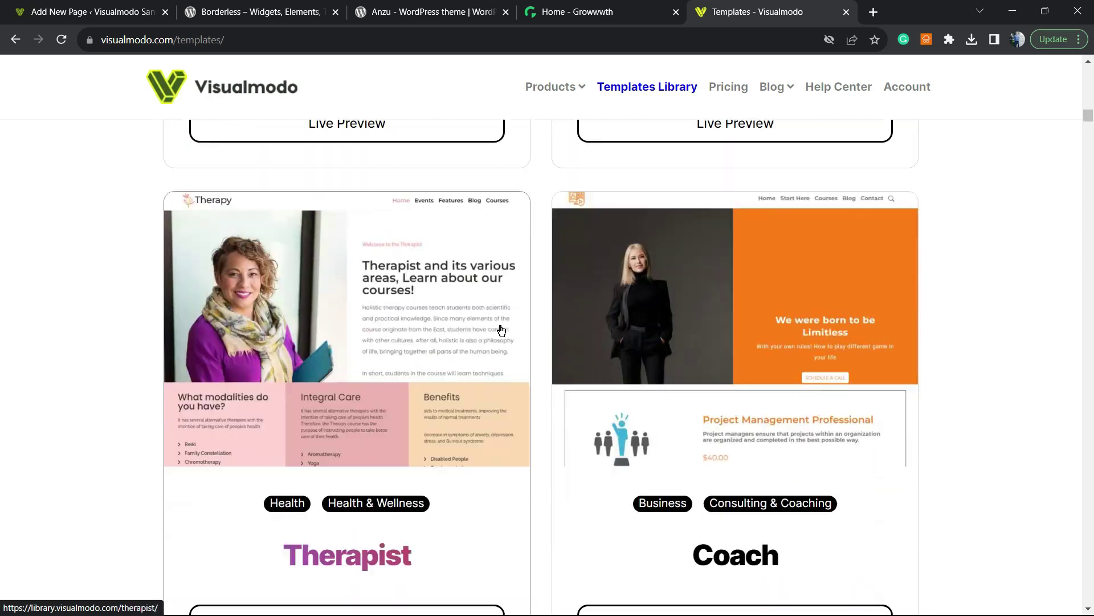
scroll(491, 334, down, 20)
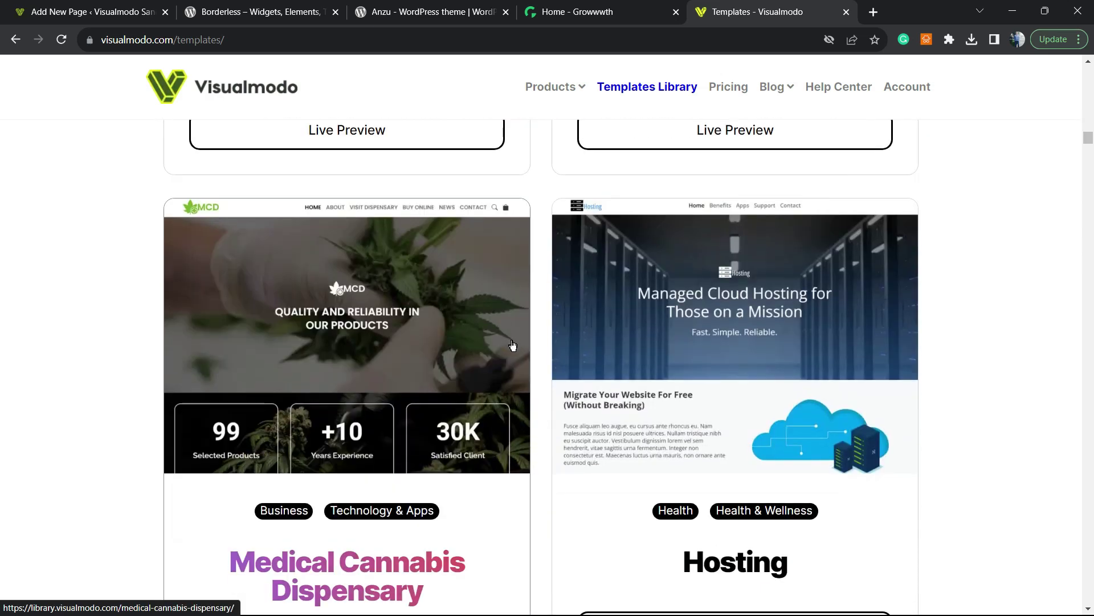
scroll(546, 336, down, 20)
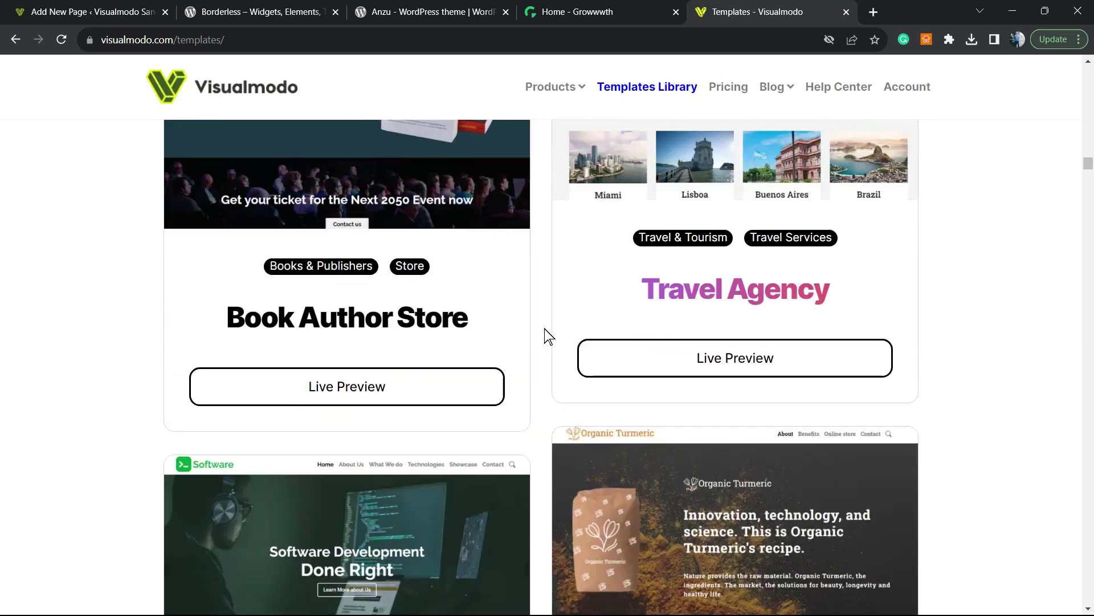
scroll(546, 336, down, 20)
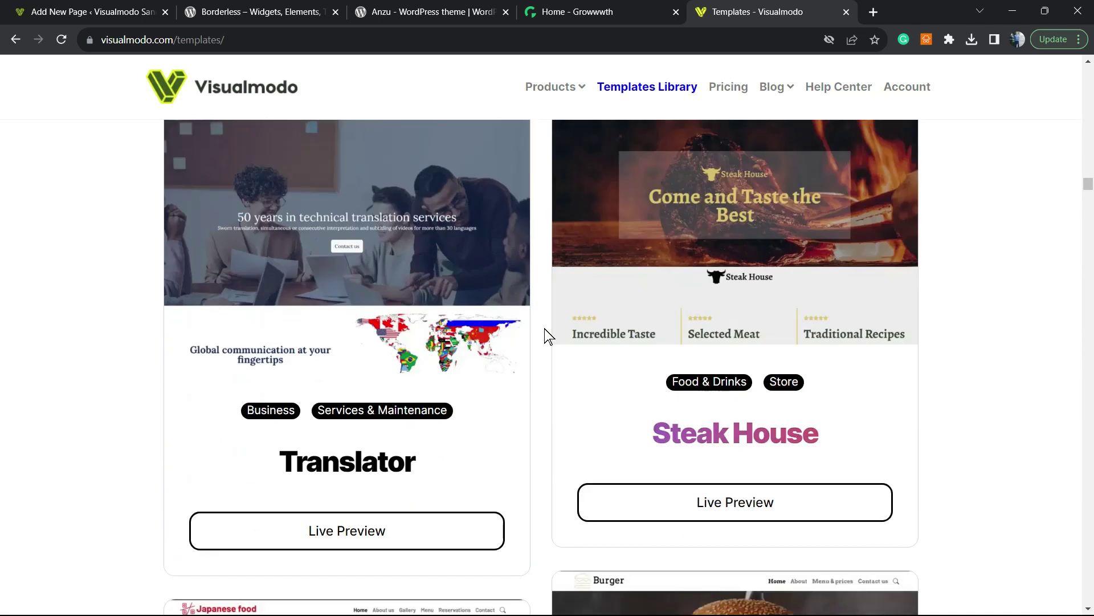
scroll(546, 336, down, 5)
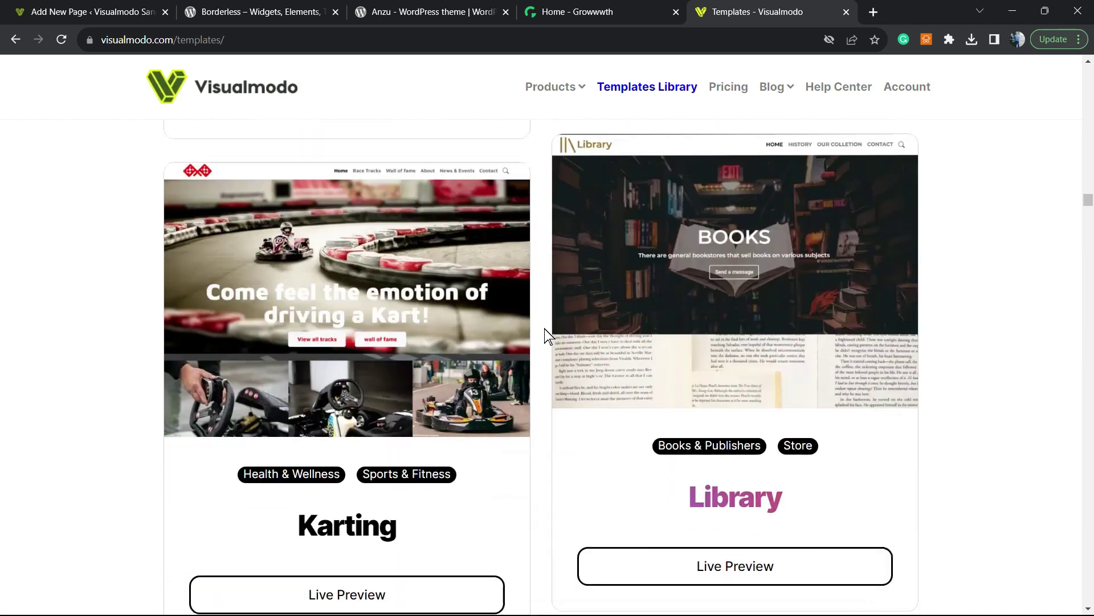
scroll(546, 336, down, 7)
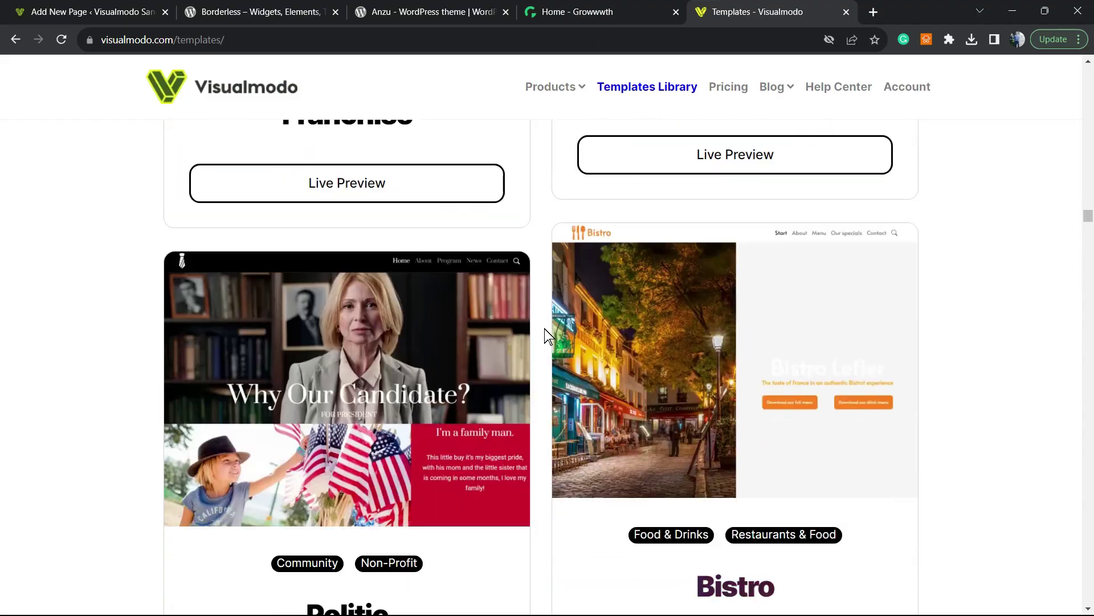